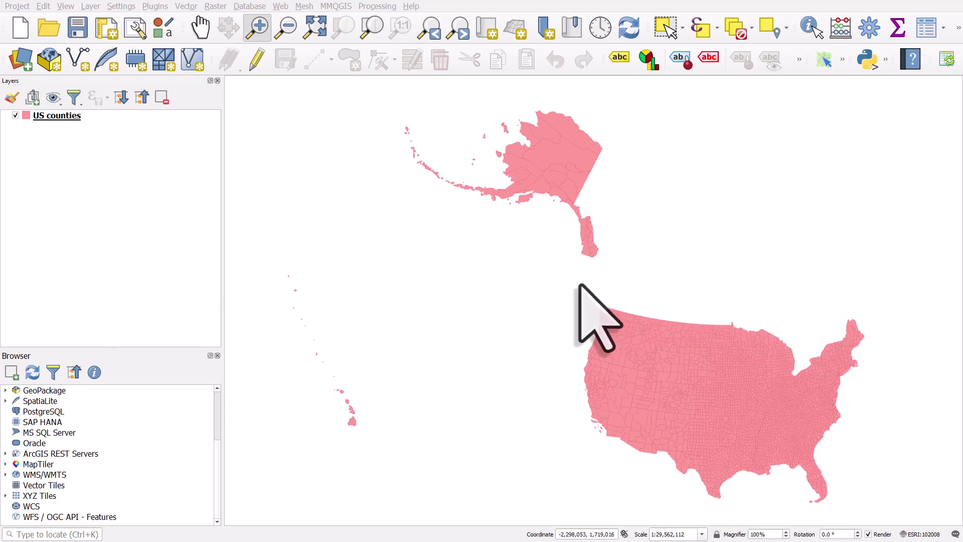
# Zoom the map to a rectangle around the lower 48 states
pyautogui.moveTo(580, 284); pyautogui.dragTo(881, 505)
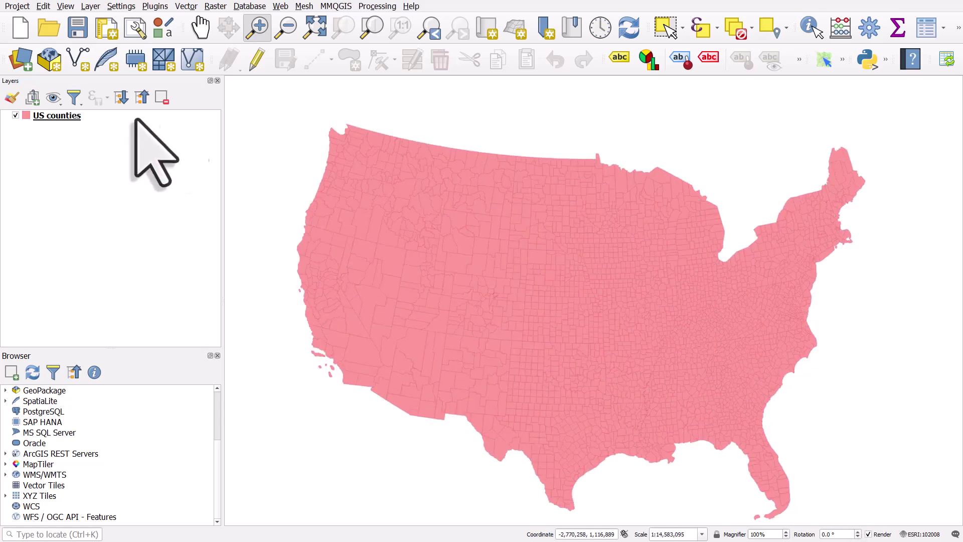
# Open the US counties attribute table and inspect Clay's County FIPS txt value 027
pyautogui.click(94, 118)
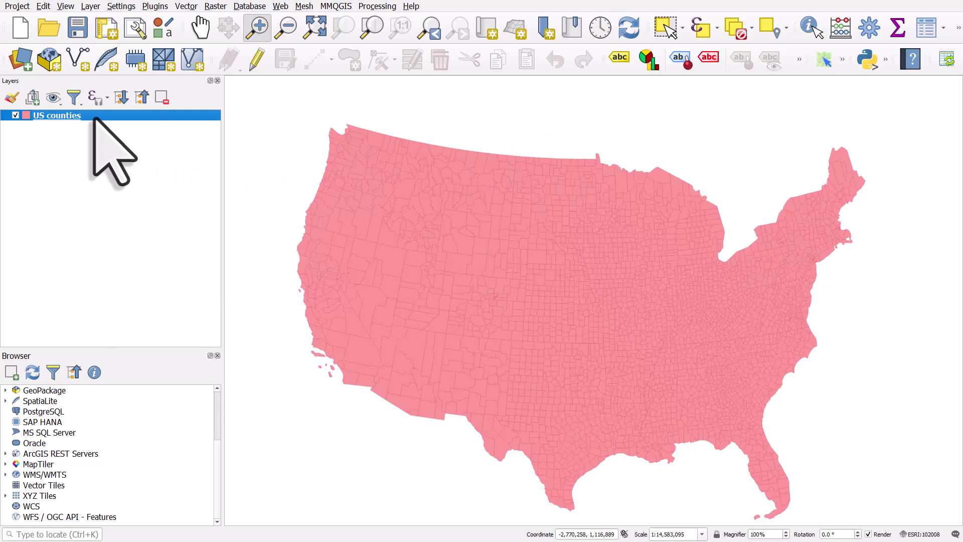
pyautogui.click(921, 30)
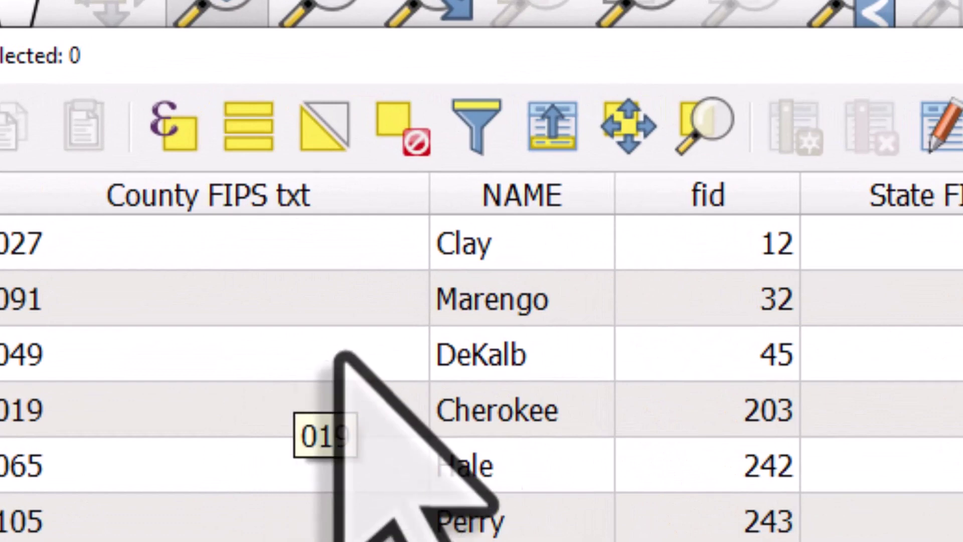
pyautogui.click(516, 242)
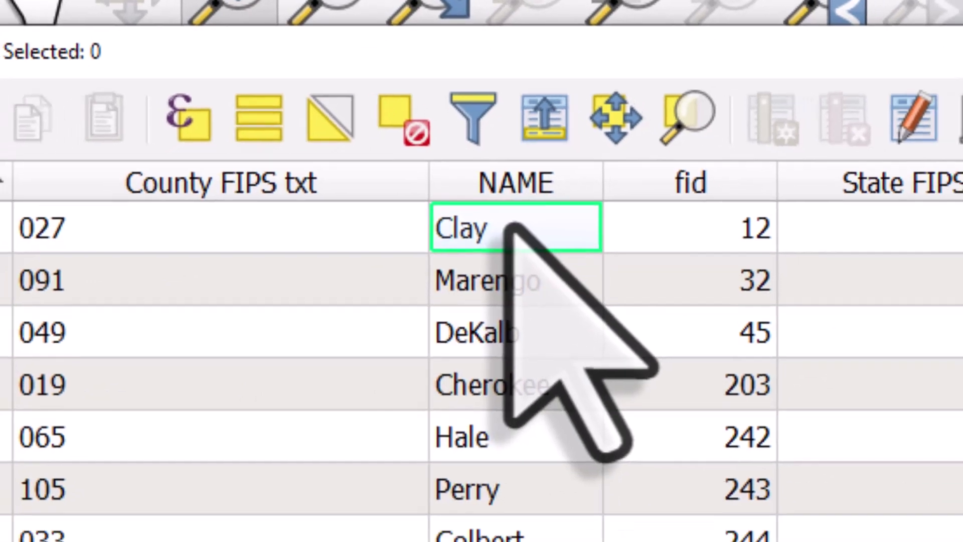
pyautogui.click(334, 252)
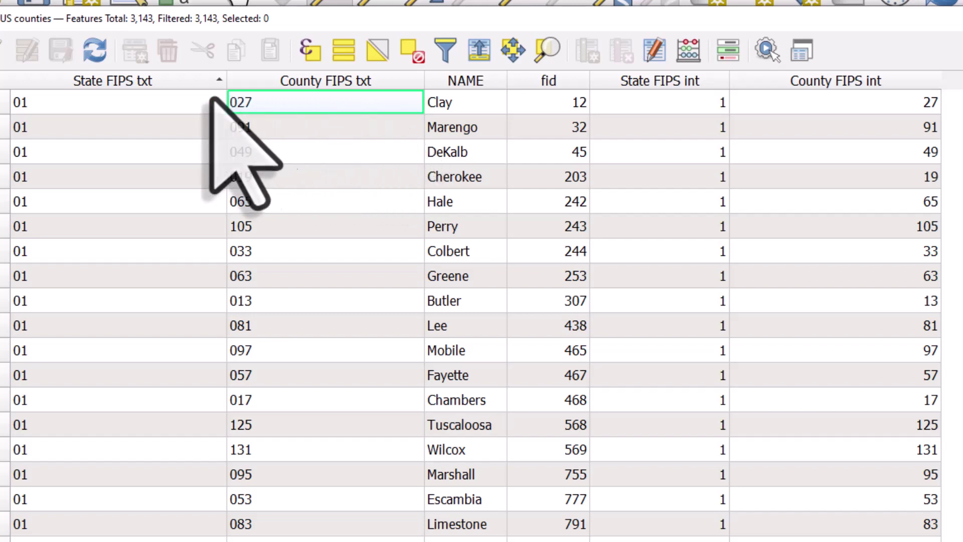
# Compare State FIPS txt 01 and County FIPS txt 027 with integer values 1 and 27
pyautogui.click(185, 98)
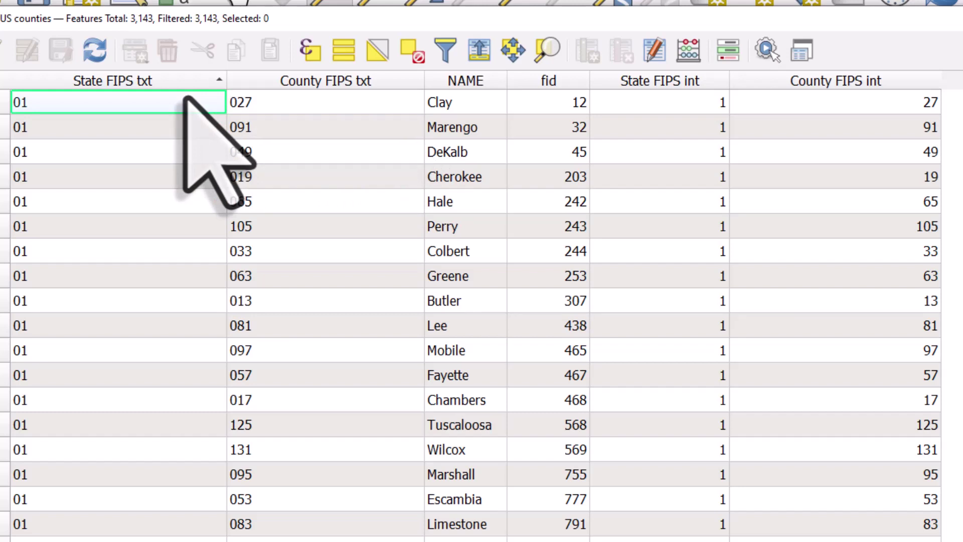
pyautogui.click(519, 100)
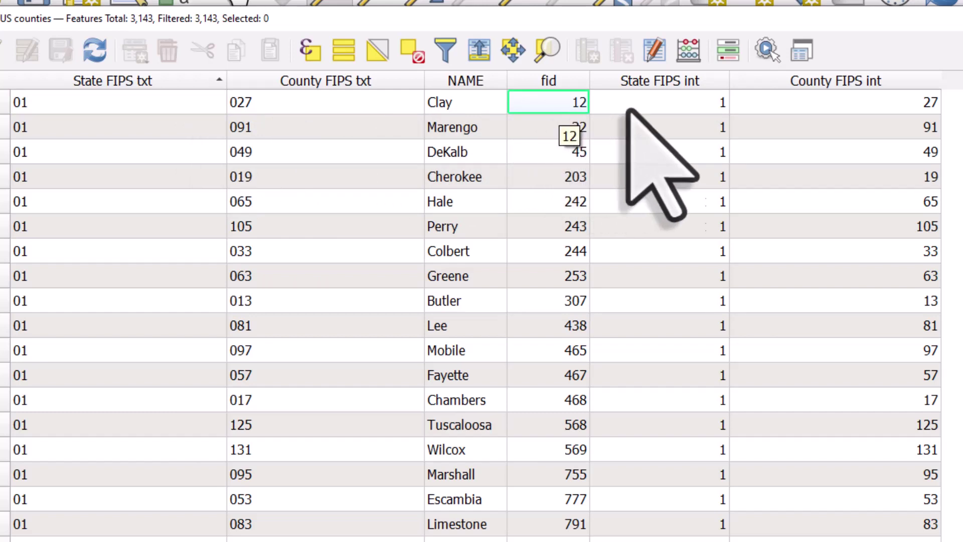
pyautogui.click(678, 106)
pyautogui.click(780, 104)
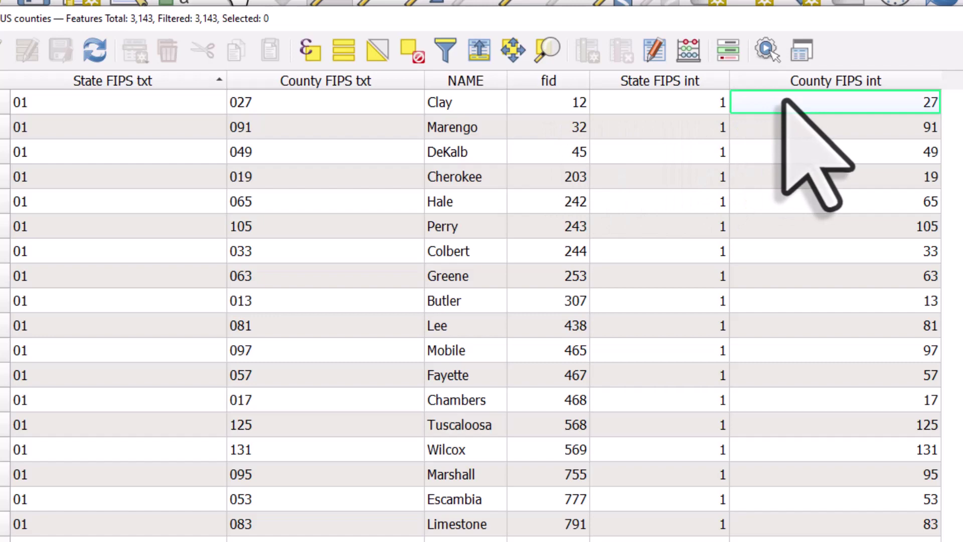
pyautogui.click(714, 102)
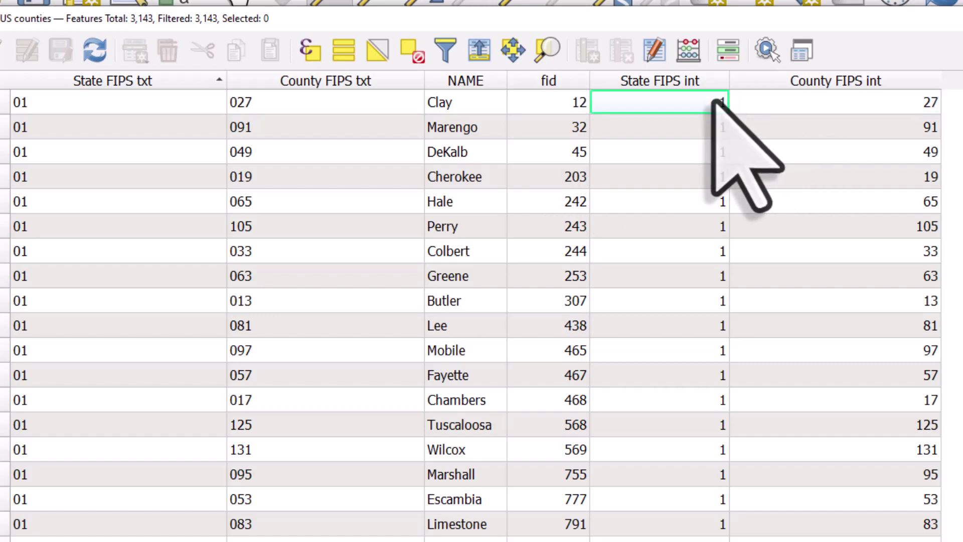
pyautogui.click(759, 102)
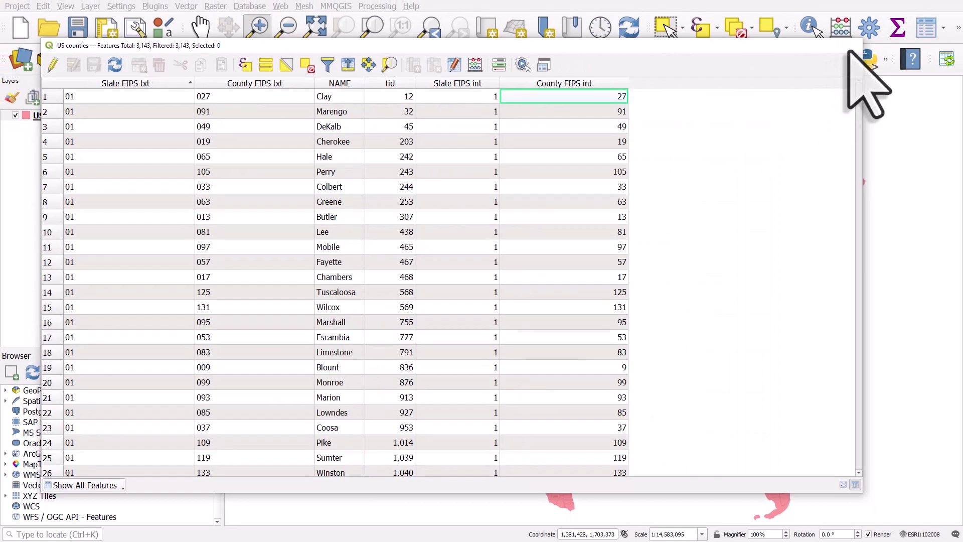
# Close the table and show the US counties field definitions with a wider Alias column
pyautogui.click(853, 43)
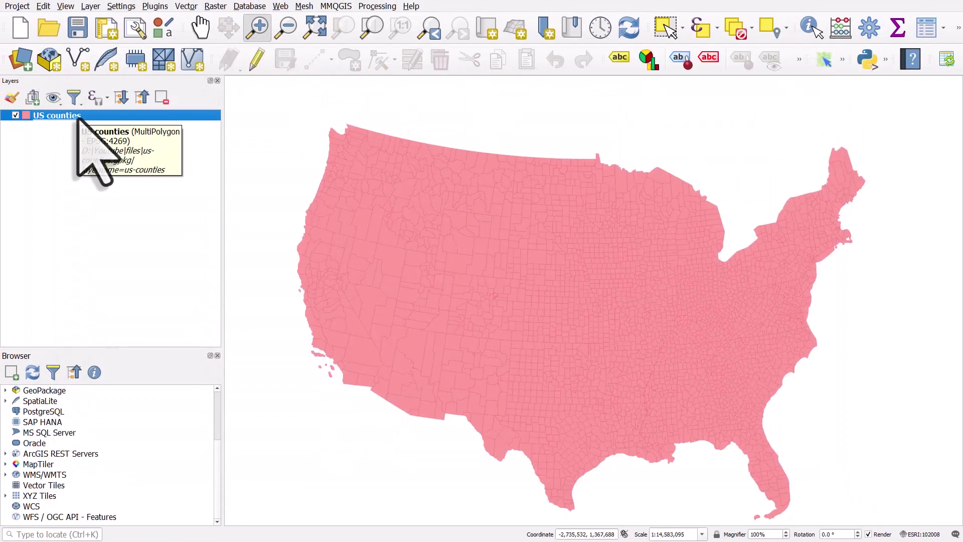
pyautogui.doubleClick(79, 118)
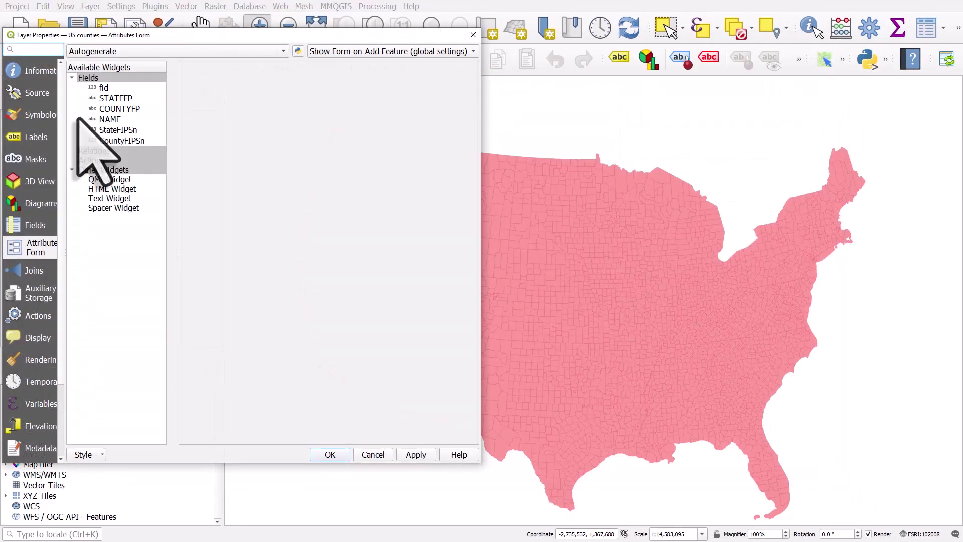
pyautogui.click(44, 226)
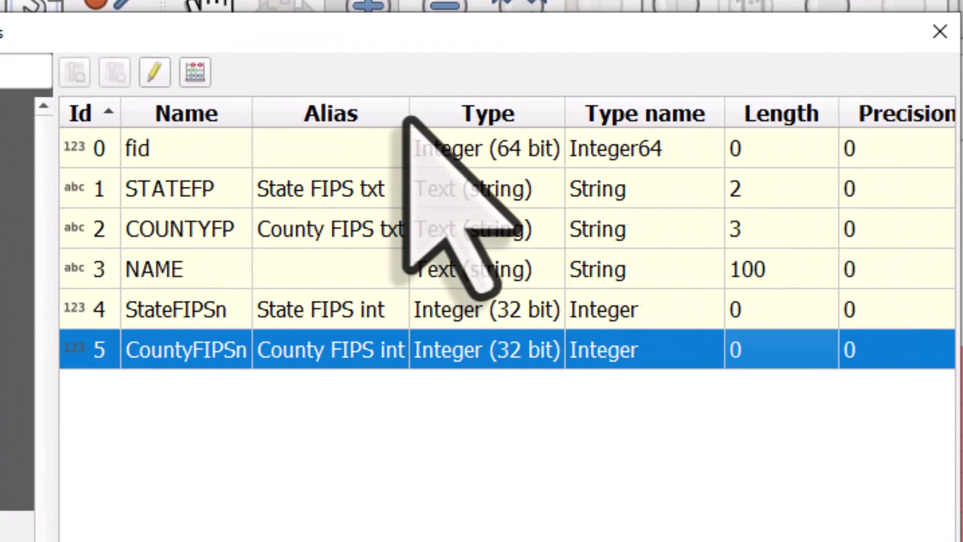
pyautogui.moveTo(274, 65); pyautogui.dragTo(305, 67)
# Compare the type and length definitions of the STATEFP and COUNTYFP fields
pyautogui.click(196, 196)
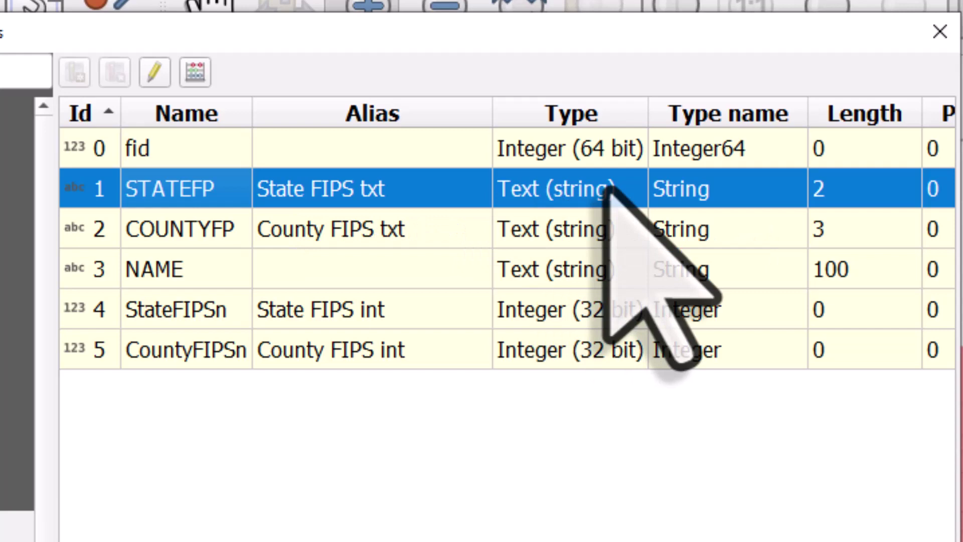
pyautogui.click(98, 243)
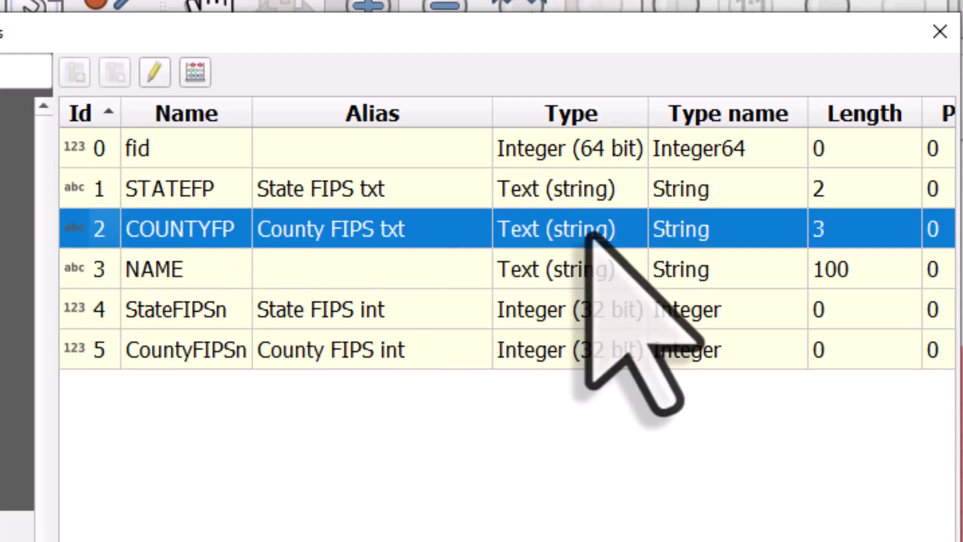
pyautogui.click(735, 191)
pyautogui.click(734, 216)
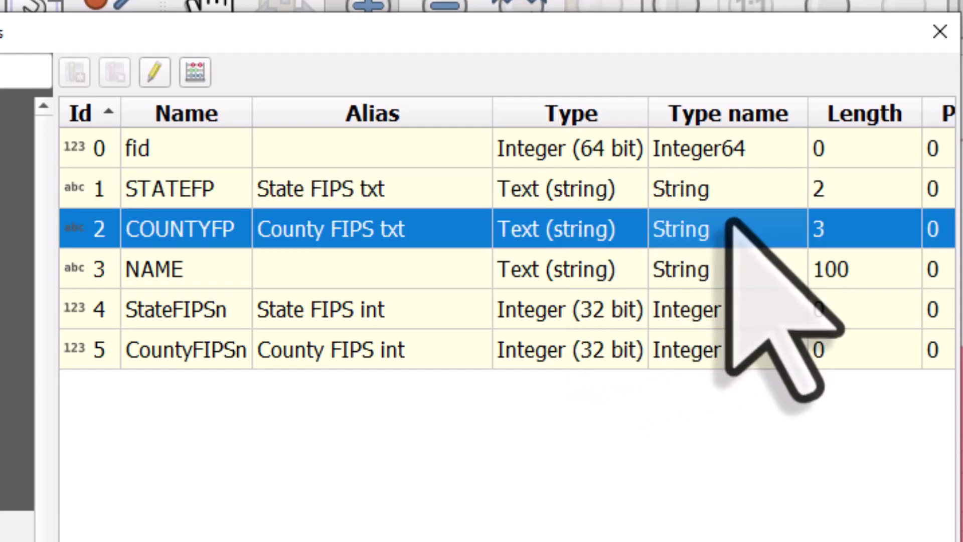
pyautogui.click(722, 201)
pyautogui.click(716, 222)
pyautogui.click(712, 203)
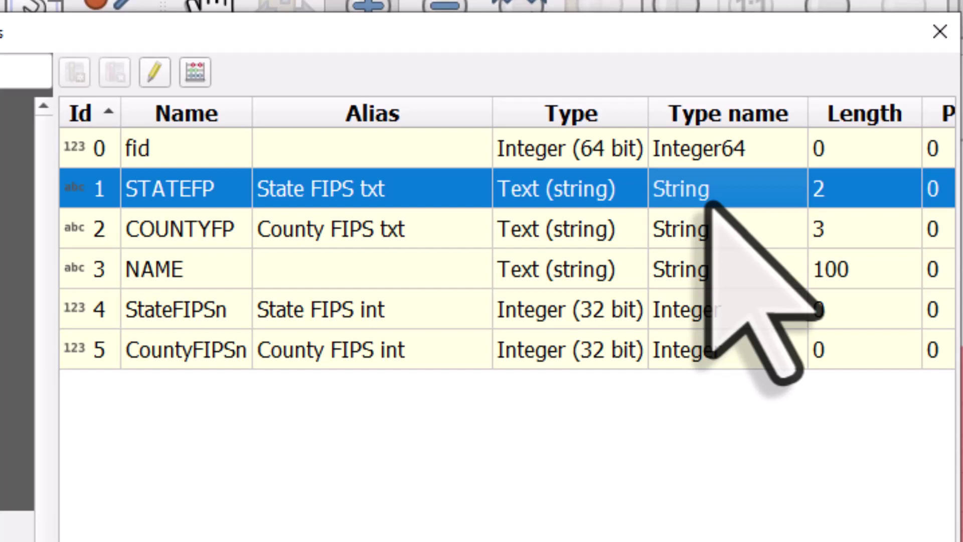
pyautogui.click(686, 225)
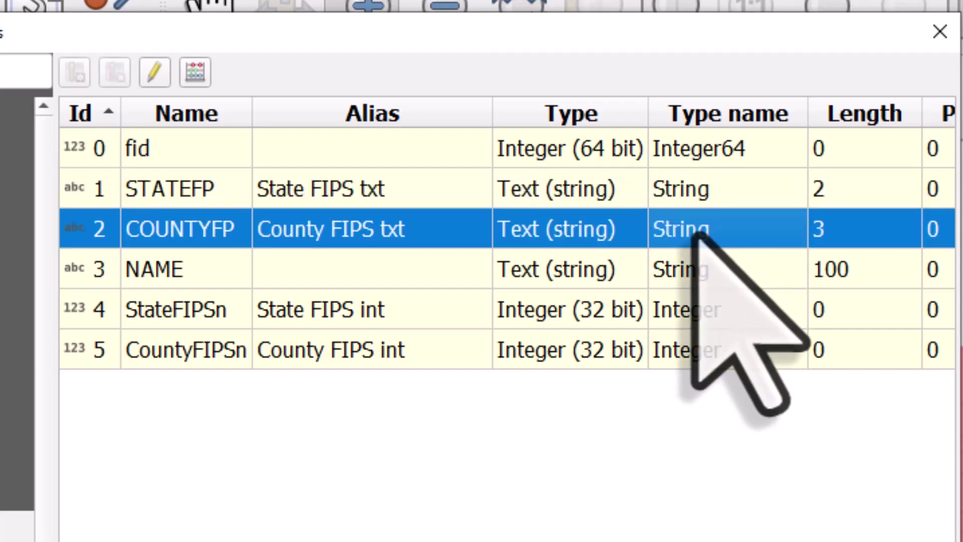
# Check the NAME, StateFIPSn and CountyFIPSn integer fields, then close Layer Properties
pyautogui.click(183, 281)
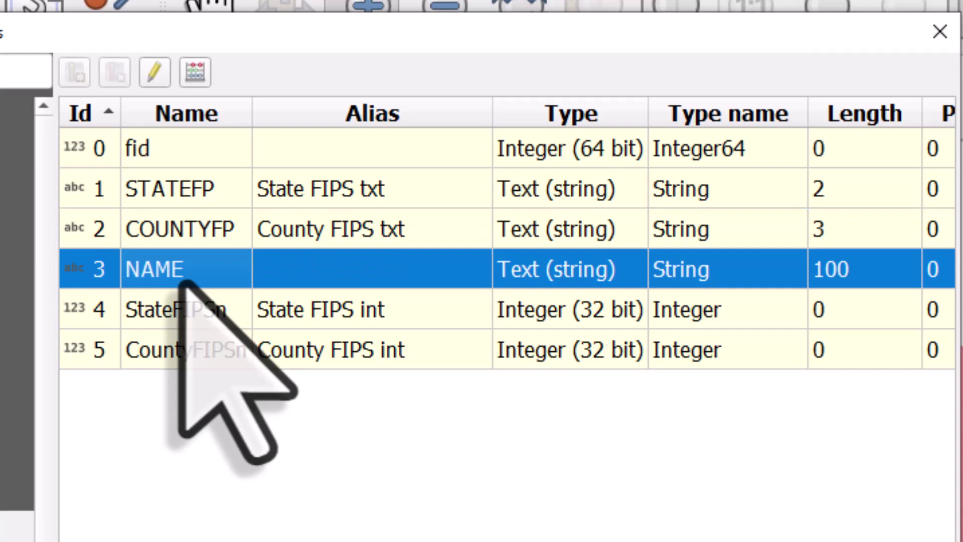
pyautogui.click(207, 311)
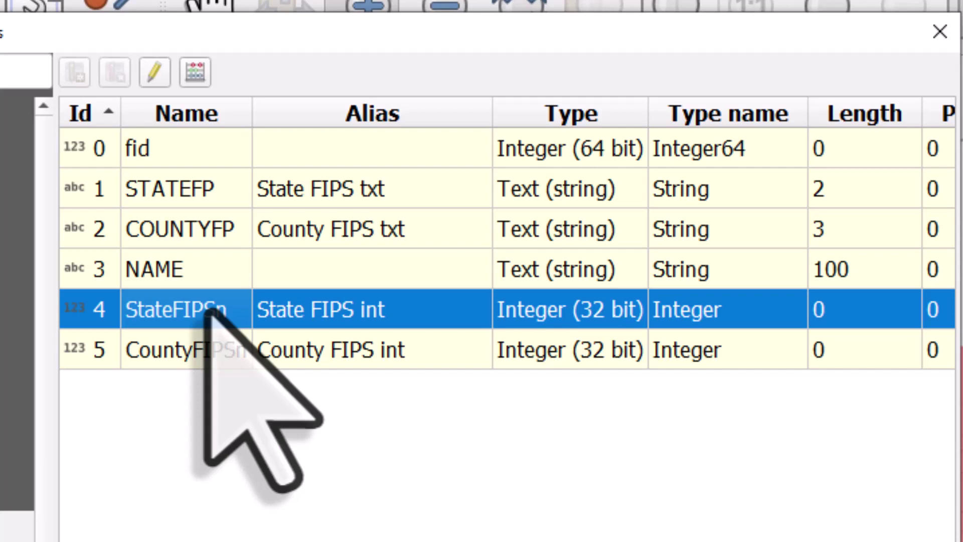
pyautogui.click(197, 339)
pyautogui.click(193, 317)
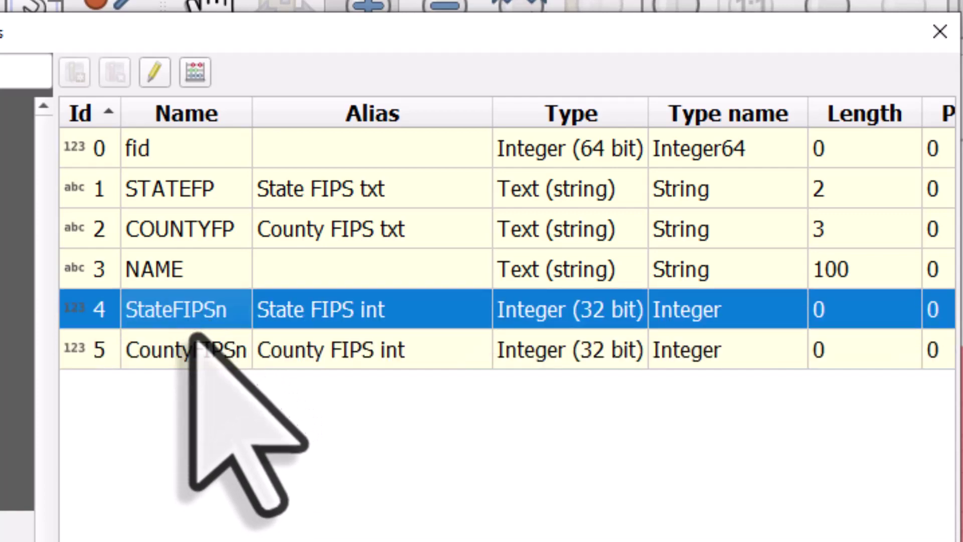
pyautogui.click(192, 335)
pyautogui.click(195, 309)
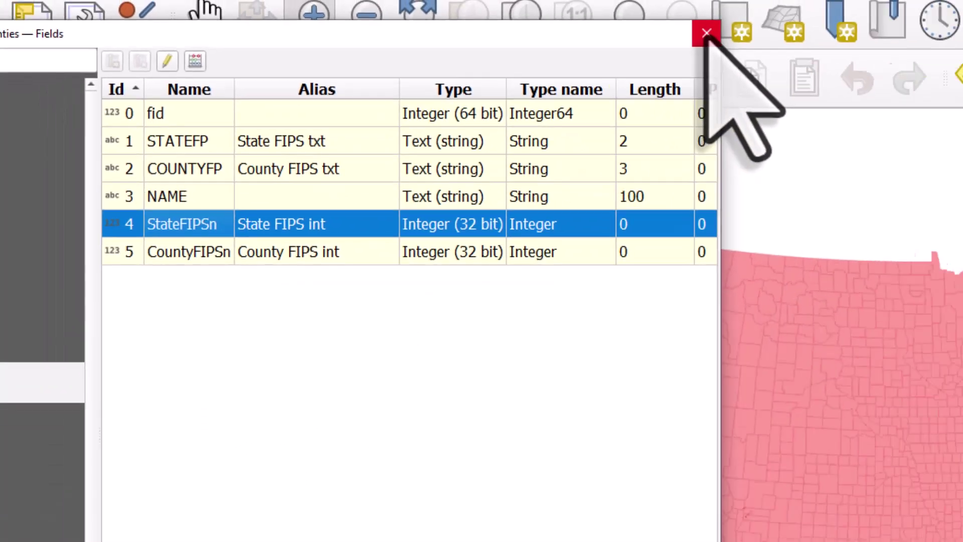
pyautogui.click(939, 31)
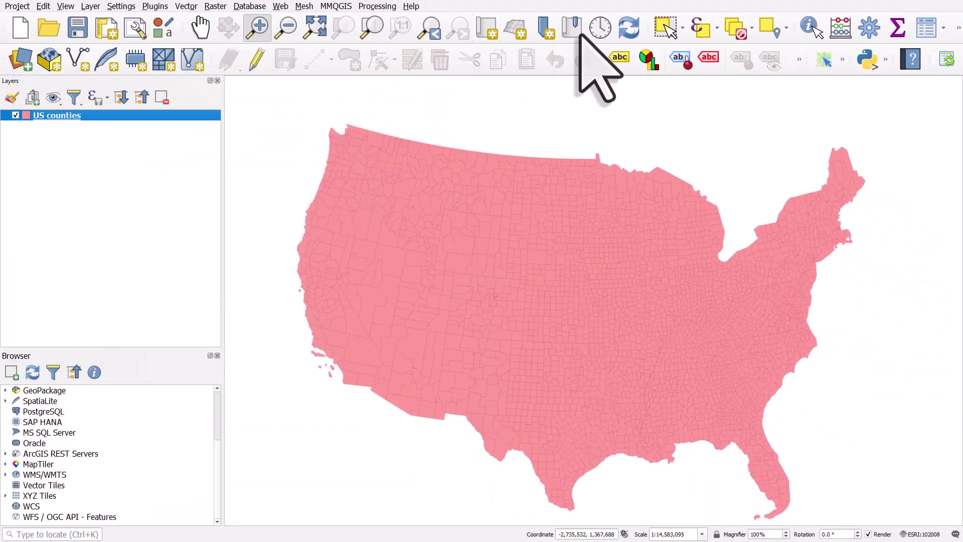
# Reopen the attribute table and check State FIPS txt 01 and County FIPS txt 027
pyautogui.click(927, 29)
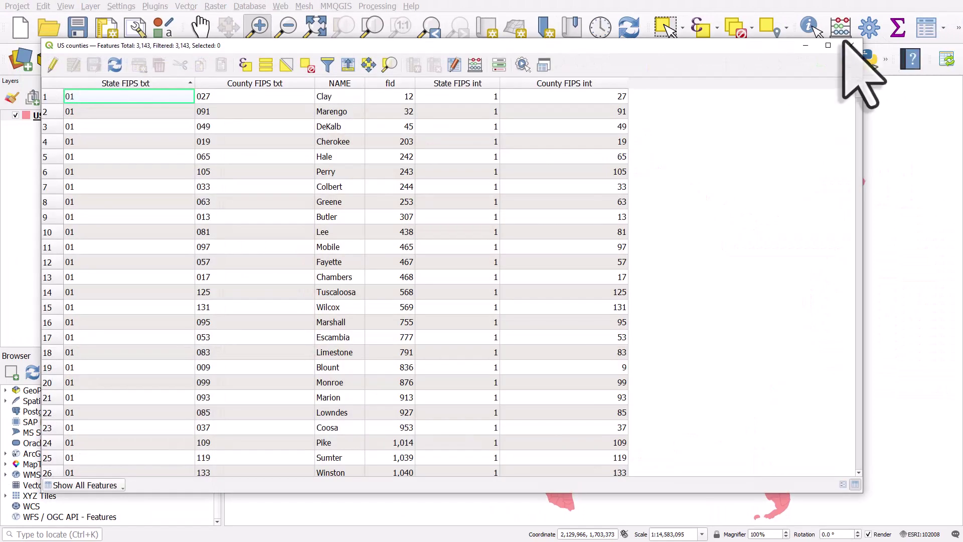
pyautogui.click(469, 96)
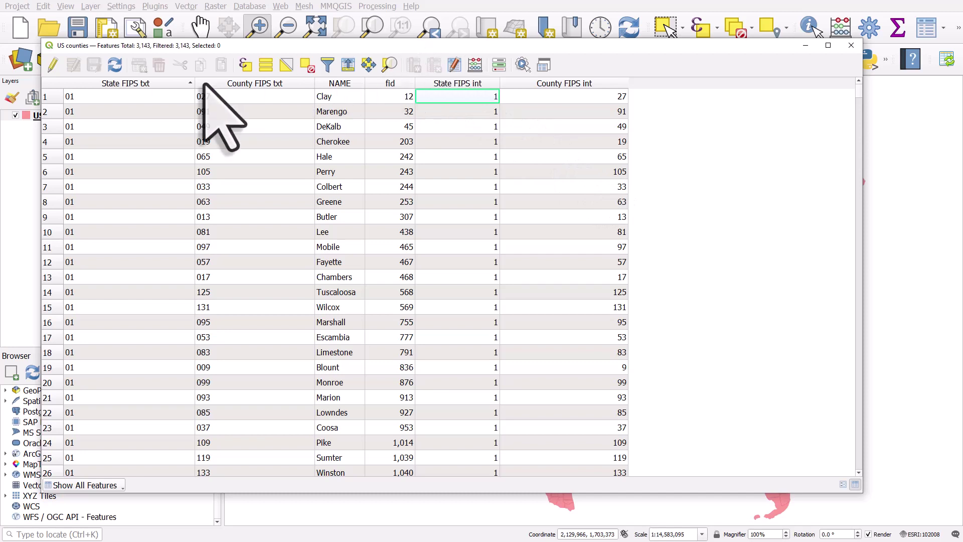
pyautogui.click(124, 97)
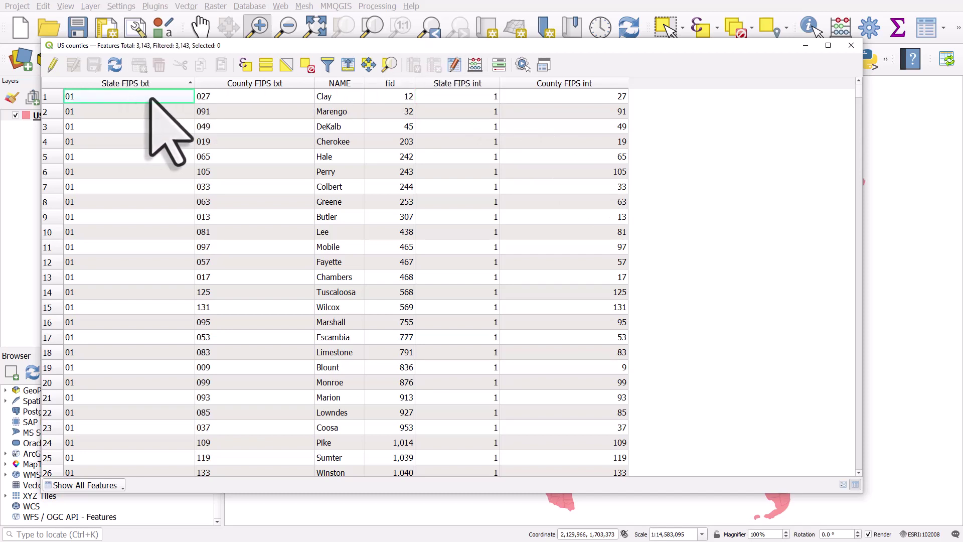
pyautogui.click(213, 98)
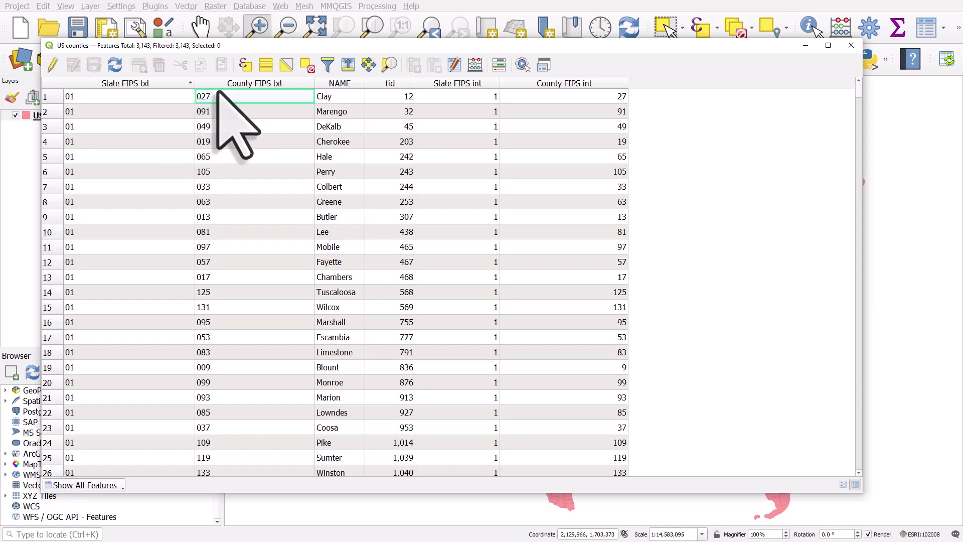
pyautogui.click(179, 95)
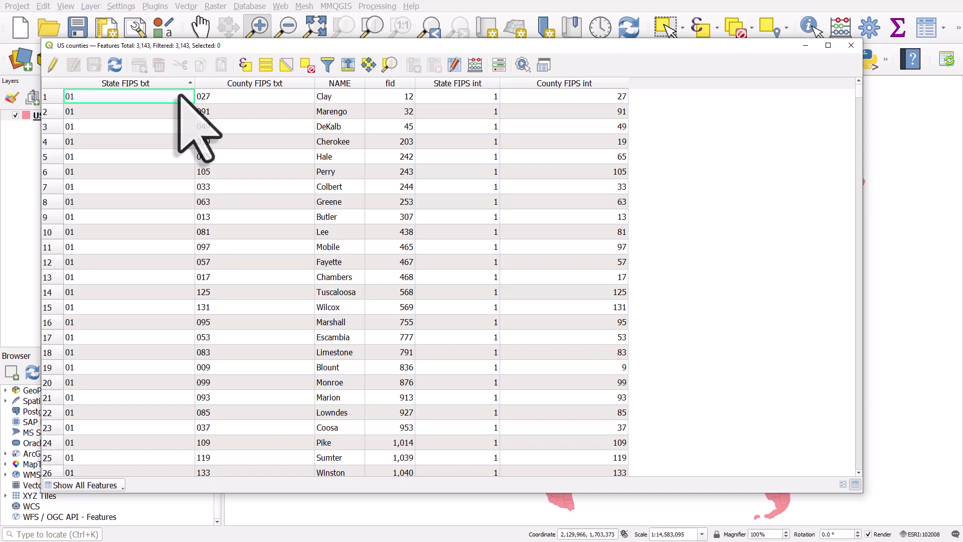
# In the Field Calculator, name a new Text (string) output field countyFIPStxt
pyautogui.click(474, 65)
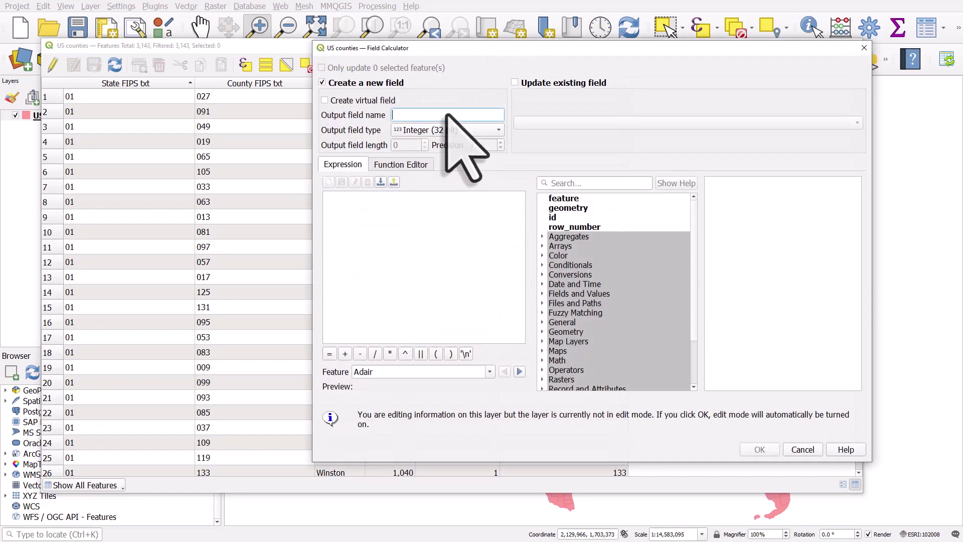
pyautogui.write('countyFIPStxt')
pyautogui.click(399, 132)
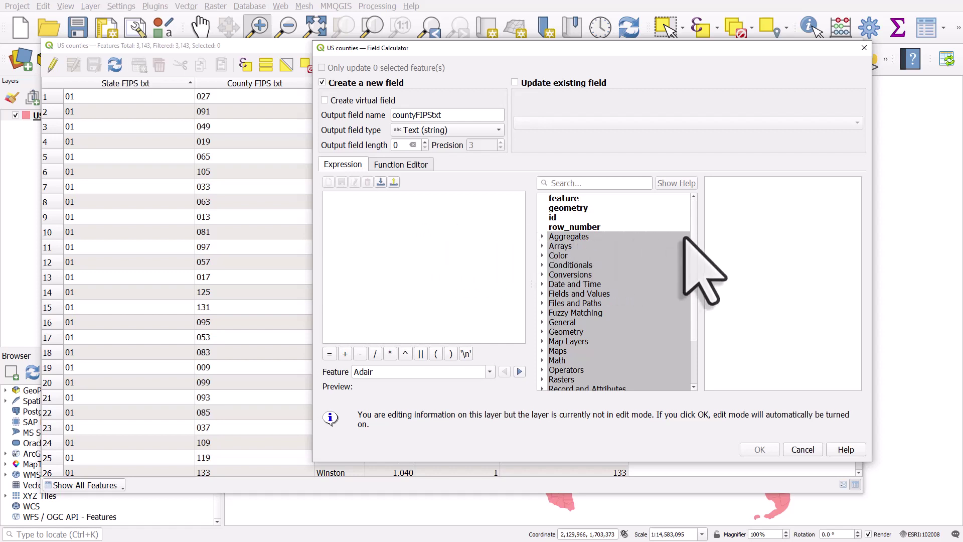
pyautogui.scroll(-2, 687, 240)
pyautogui.scroll(2, 691, 277)
pyautogui.scroll(-2, 697, 236)
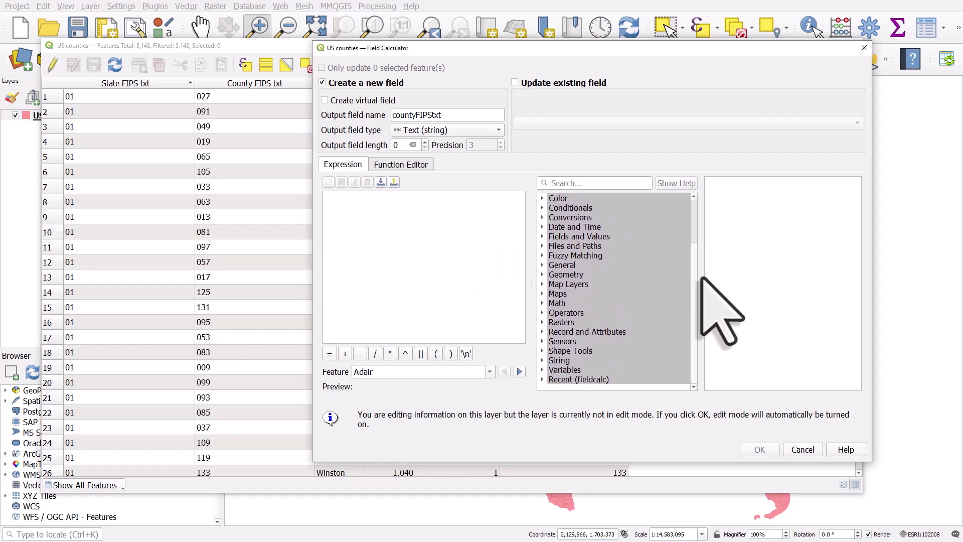
# Build the expression "STATEFP" || "COUNTYFP" from the Fields and Values list
pyautogui.click(542, 237)
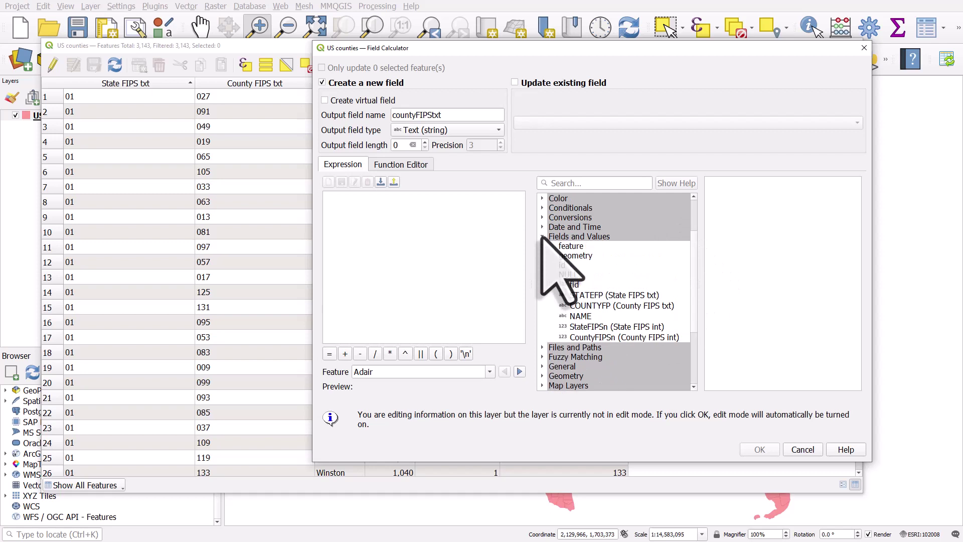
pyautogui.click(542, 237)
pyautogui.click(542, 237)
pyautogui.click(592, 296)
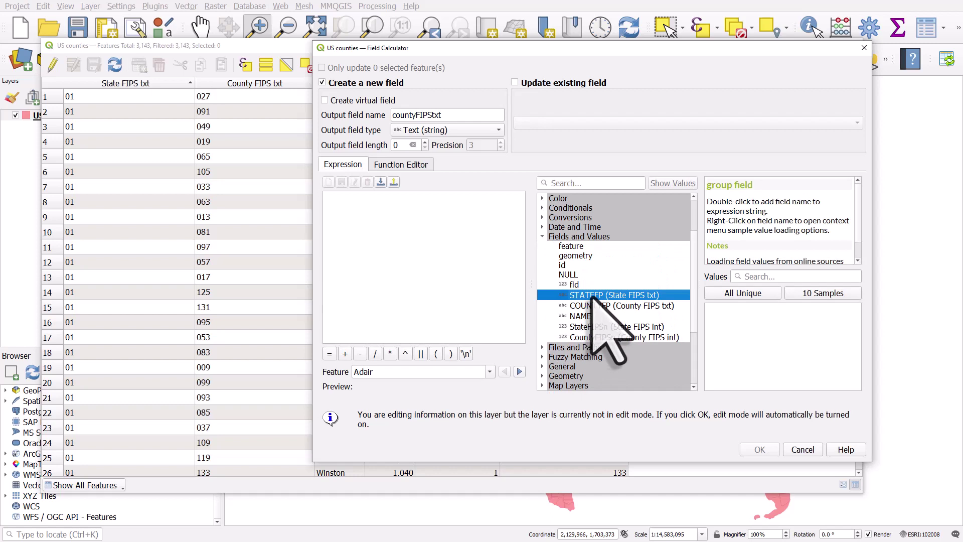
pyautogui.doubleClick(592, 296)
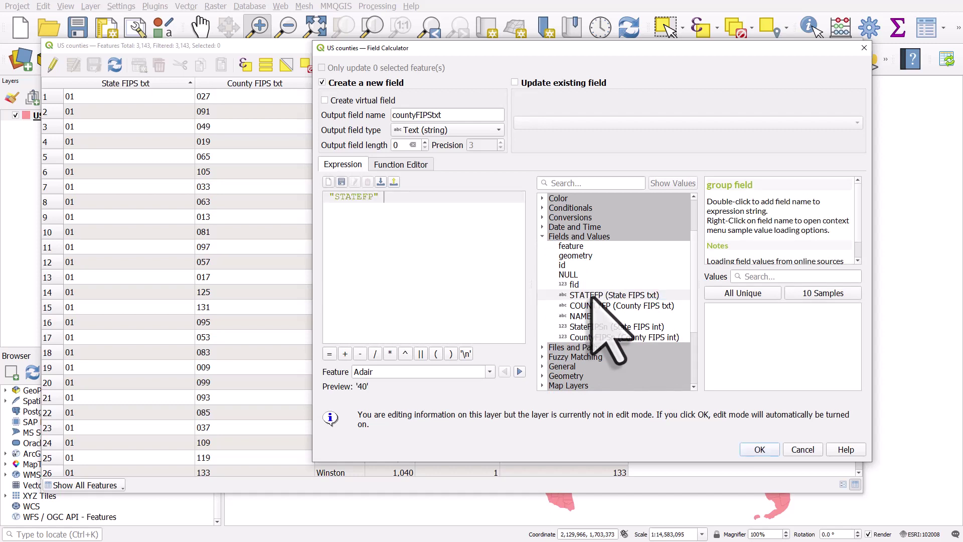
pyautogui.click(420, 354)
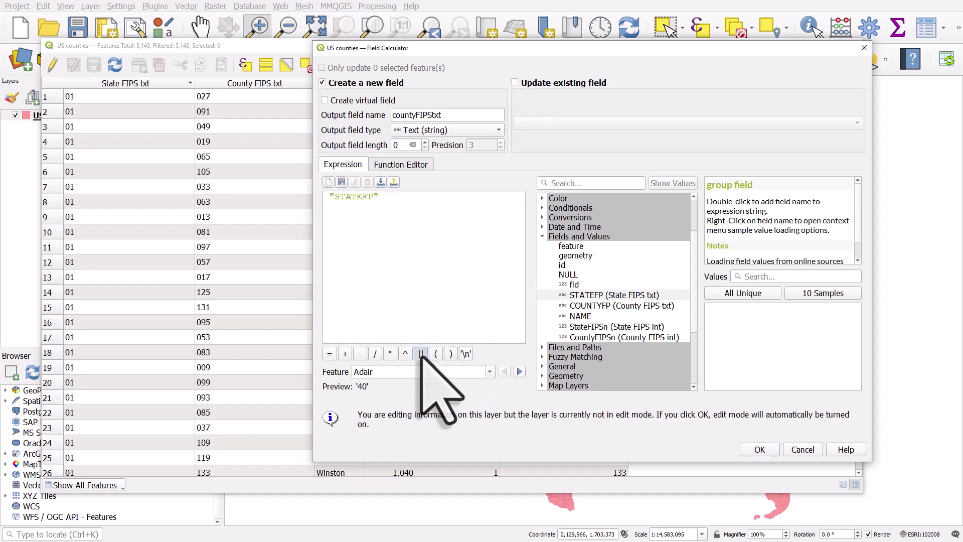
pyautogui.click(592, 306)
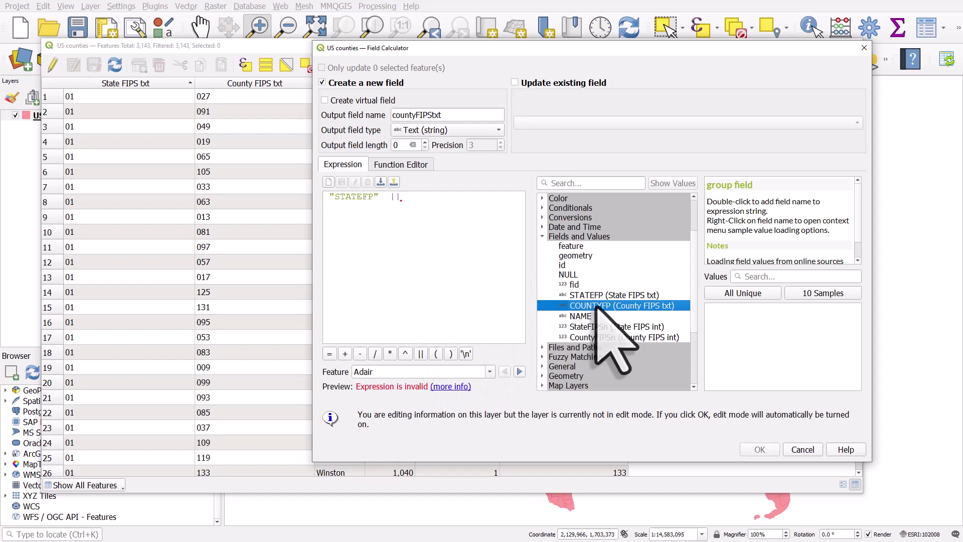
pyautogui.doubleClick(596, 307)
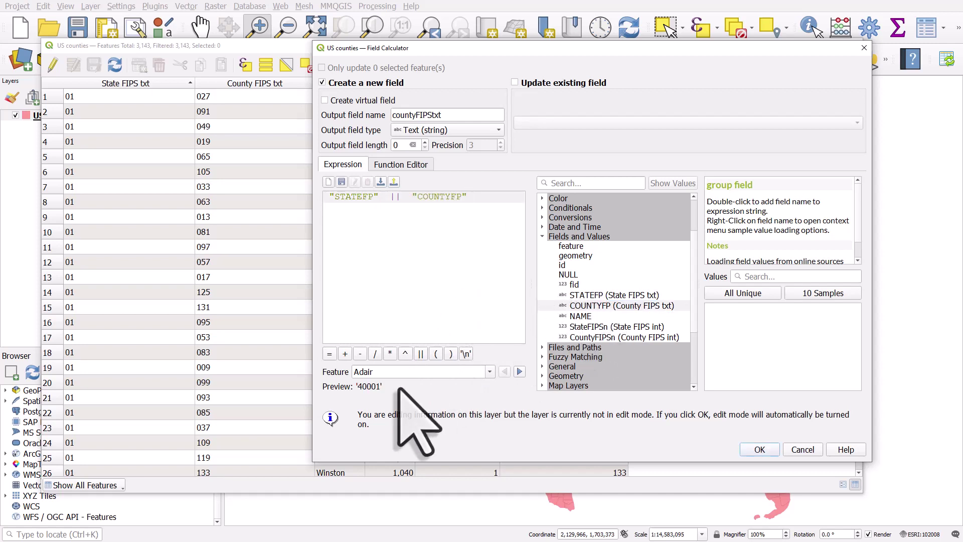
# Step through the preview for successive counties to check the combined five-digit codes
pyautogui.click(519, 372)
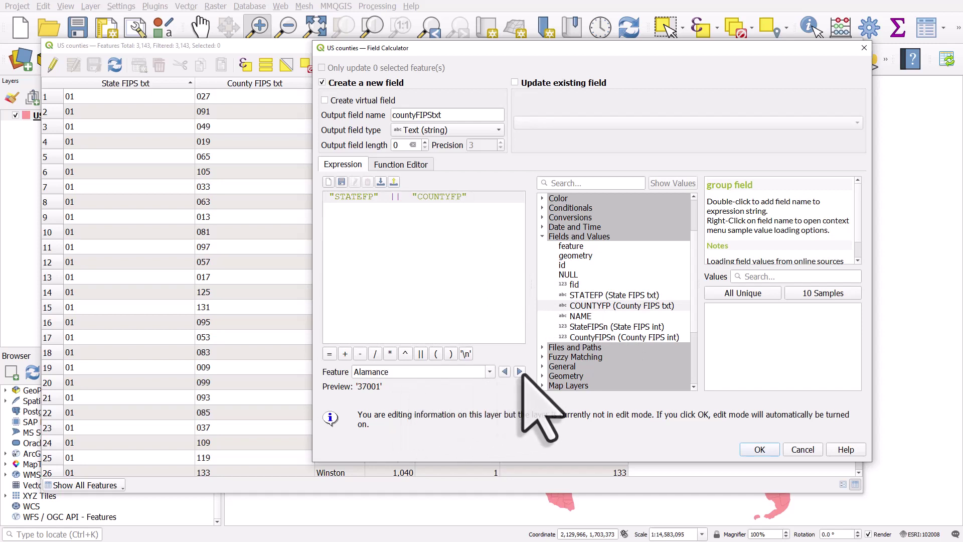
pyautogui.click(519, 372)
pyautogui.click(519, 371)
pyautogui.click(520, 371)
pyautogui.click(519, 372)
pyautogui.click(519, 371)
pyautogui.click(519, 372)
pyautogui.click(520, 371)
pyautogui.click(519, 372)
pyautogui.click(519, 372)
pyautogui.click(519, 371)
# Keep Text (string) as the type and create the countyFIPStxt field
pyautogui.click(455, 129)
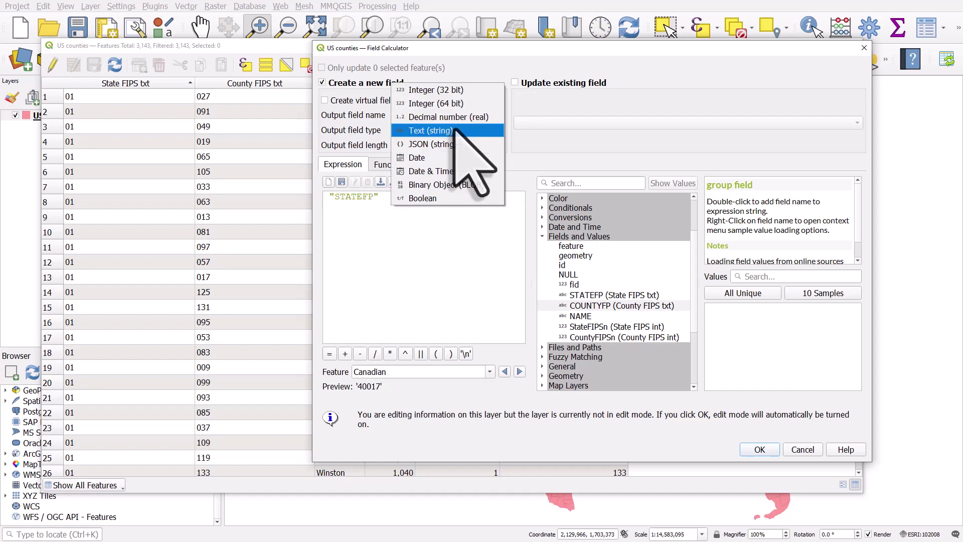
pyautogui.click(455, 130)
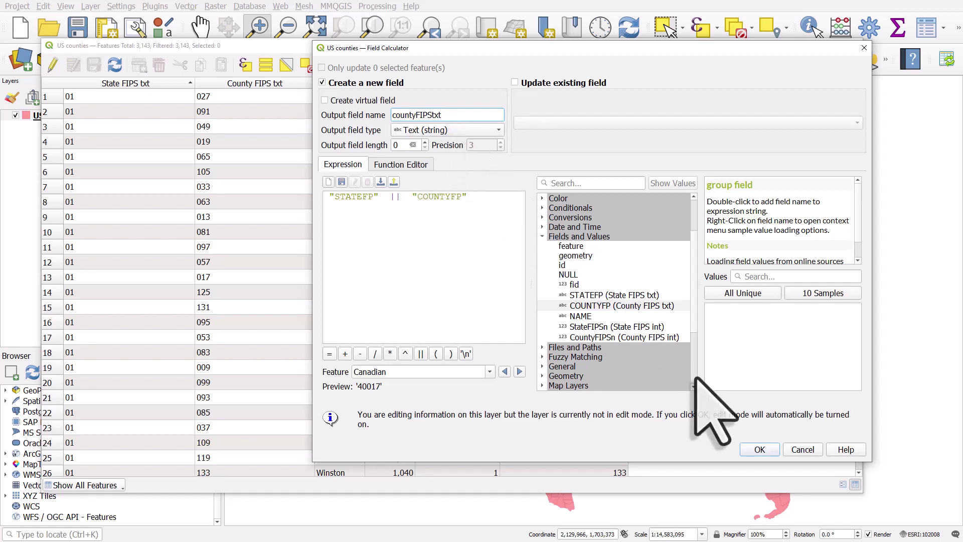
pyautogui.click(760, 449)
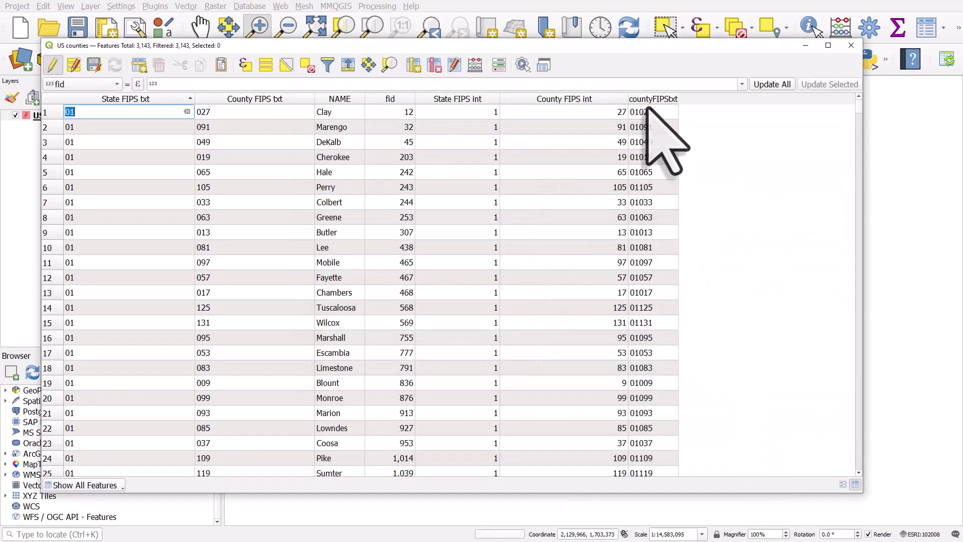
pyautogui.click(52, 65)
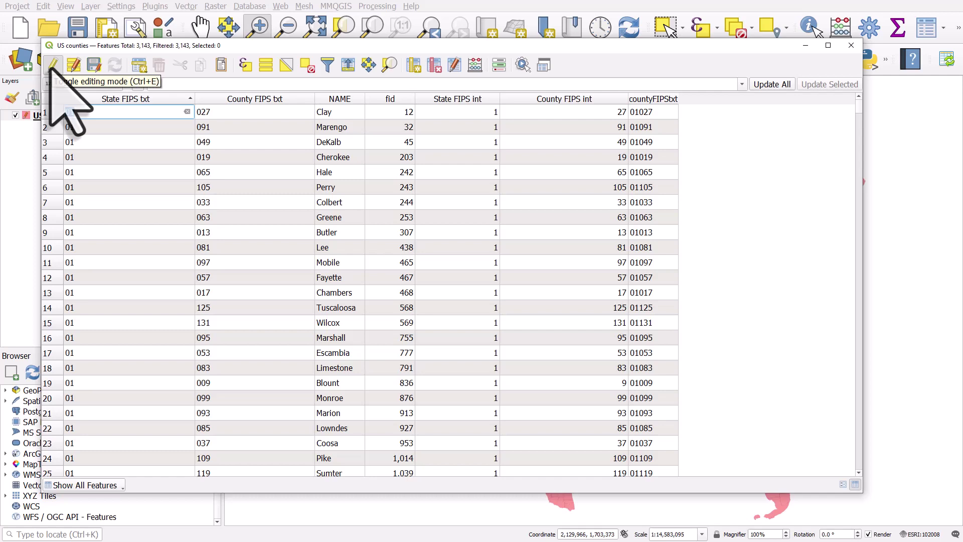
# Save the countyFIPStxt edits and sort the table by countyFIPStxt
pyautogui.click(53, 65)
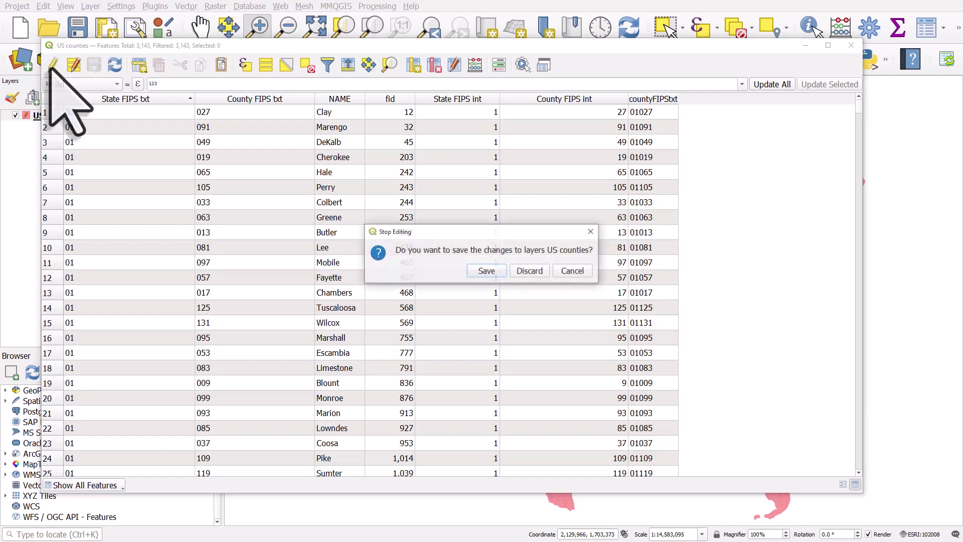
pyautogui.click(482, 271)
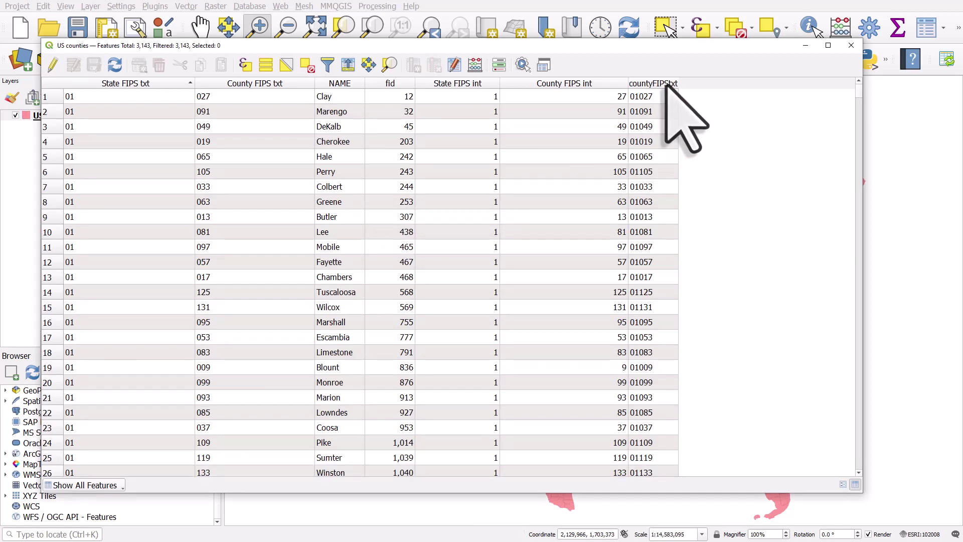
pyautogui.click(667, 84)
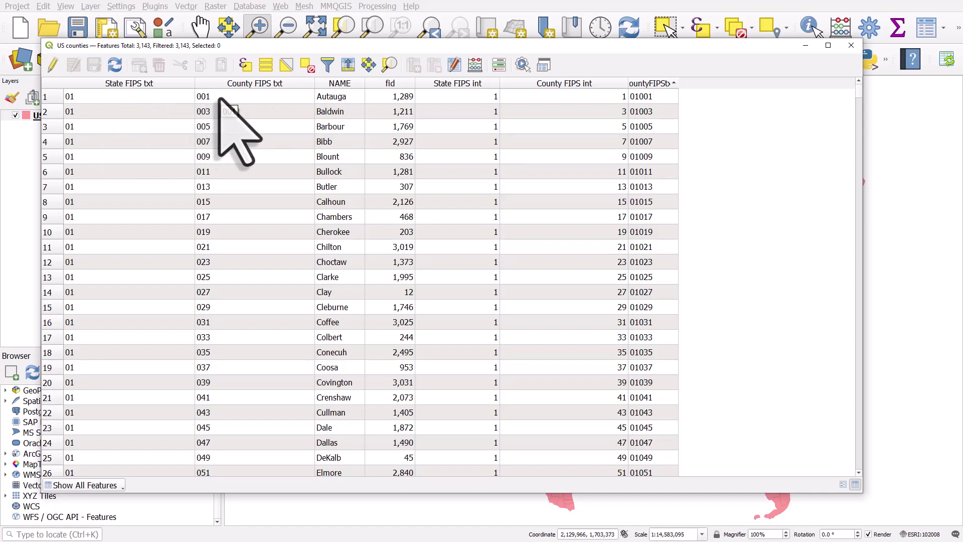
# Check the first code 01001, then re-sort the table by county NAME
pyautogui.click(661, 96)
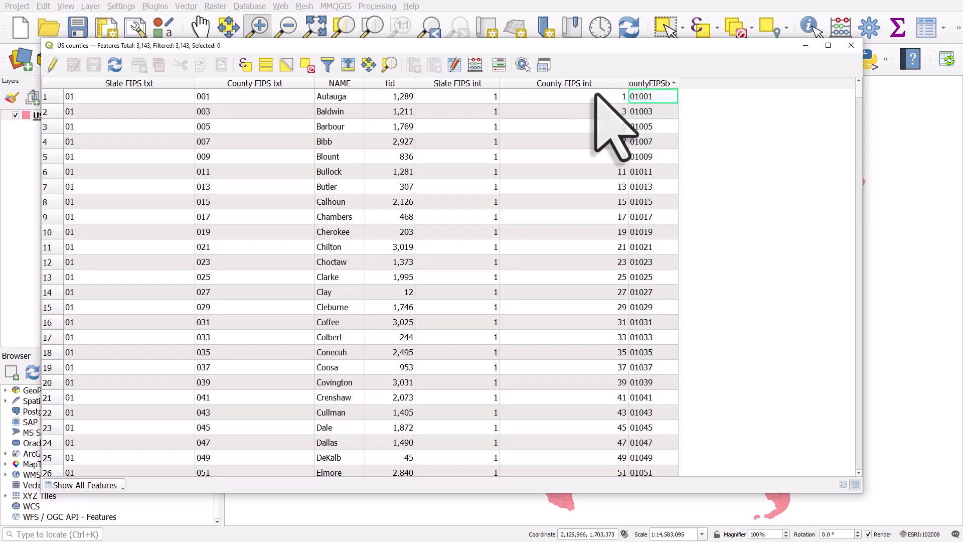
pyautogui.click(333, 83)
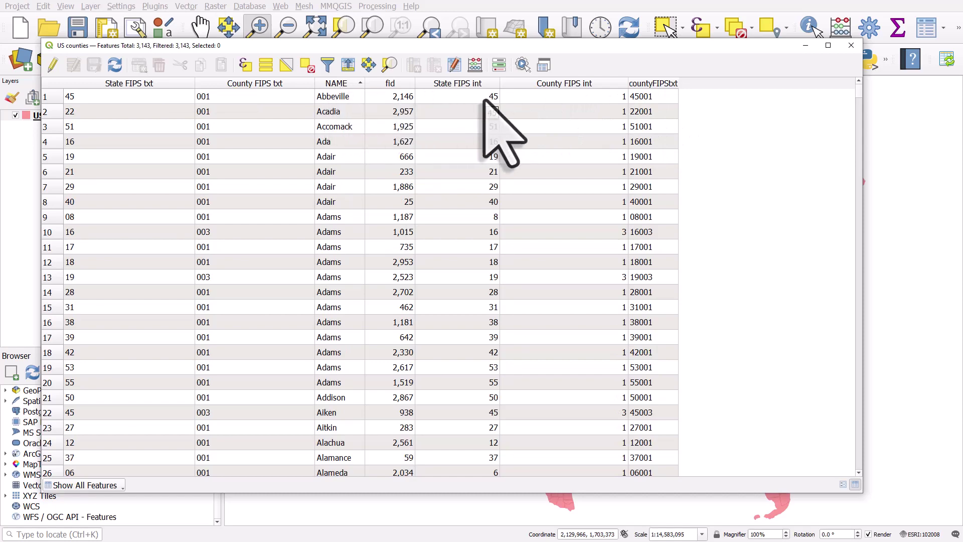
pyautogui.click(516, 97)
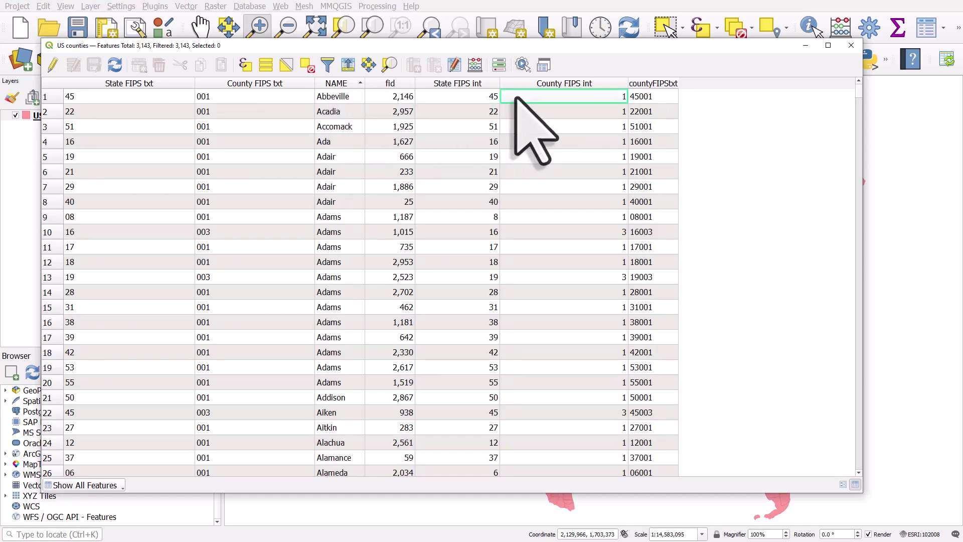
# Open the Field Calculator and name the new output field countyFIPSint
pyautogui.click(476, 66)
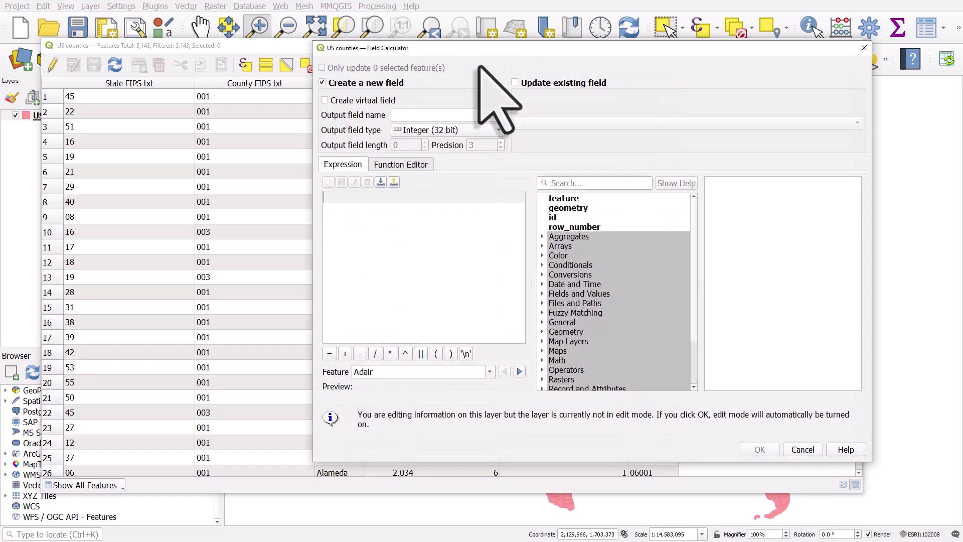
pyautogui.click(451, 115)
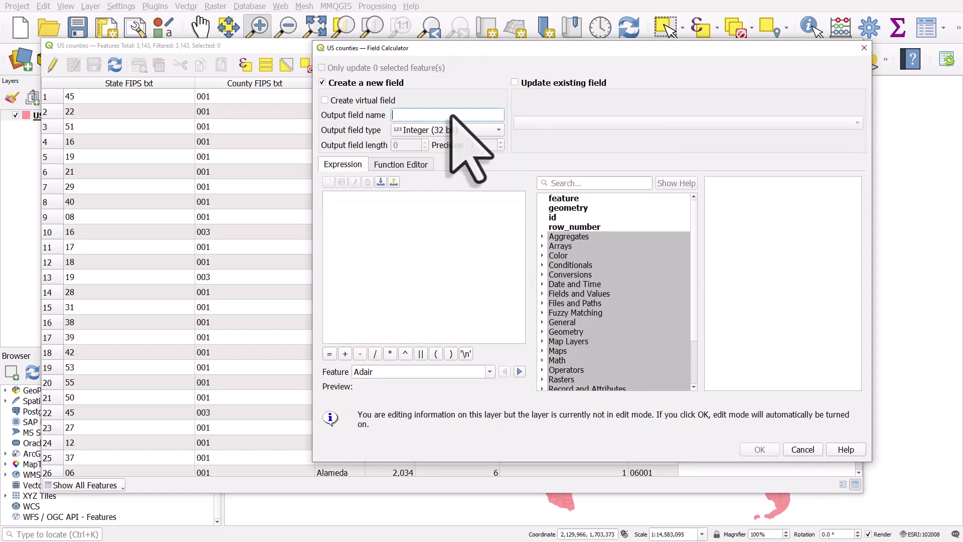
pyautogui.moveTo(469, 49); pyautogui.dragTo(468, 102)
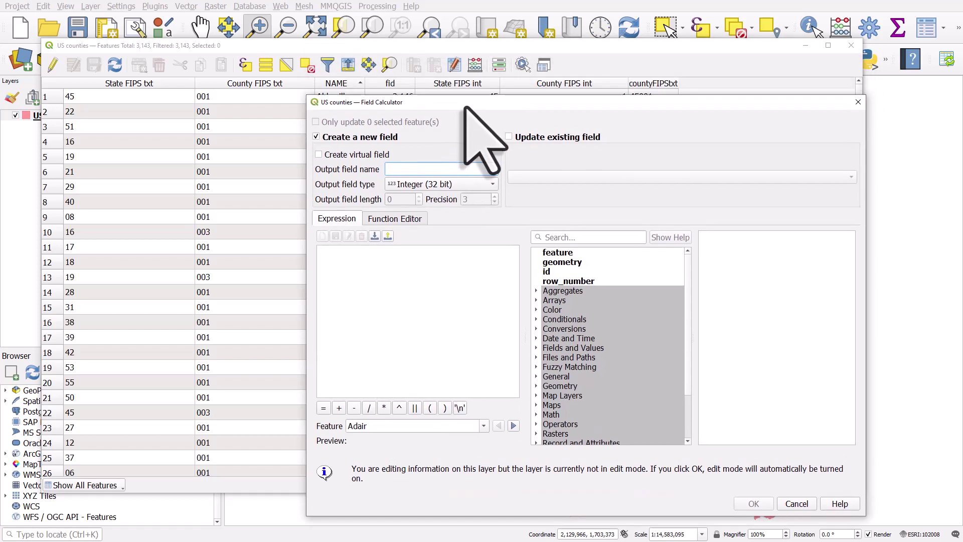
pyautogui.write('coun')
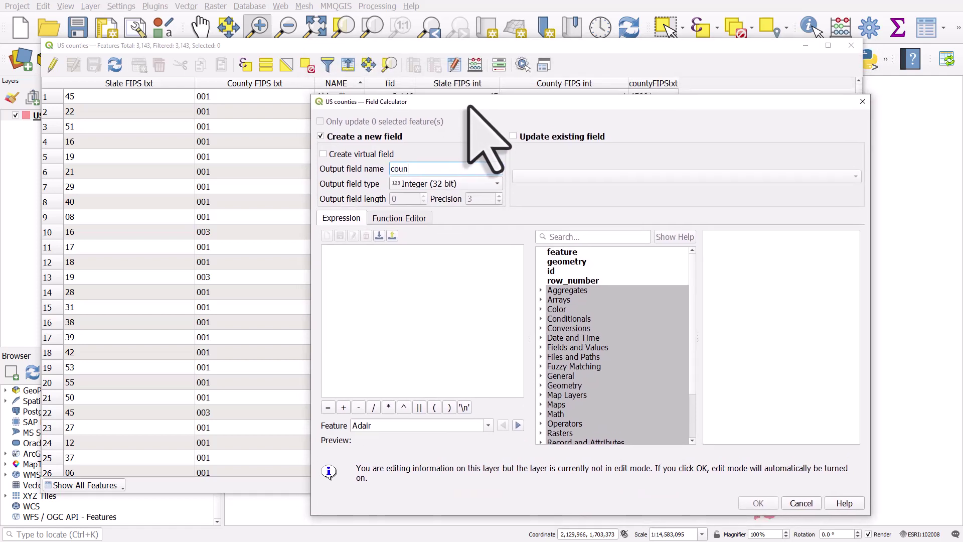
pyautogui.write('tyFIPSint')
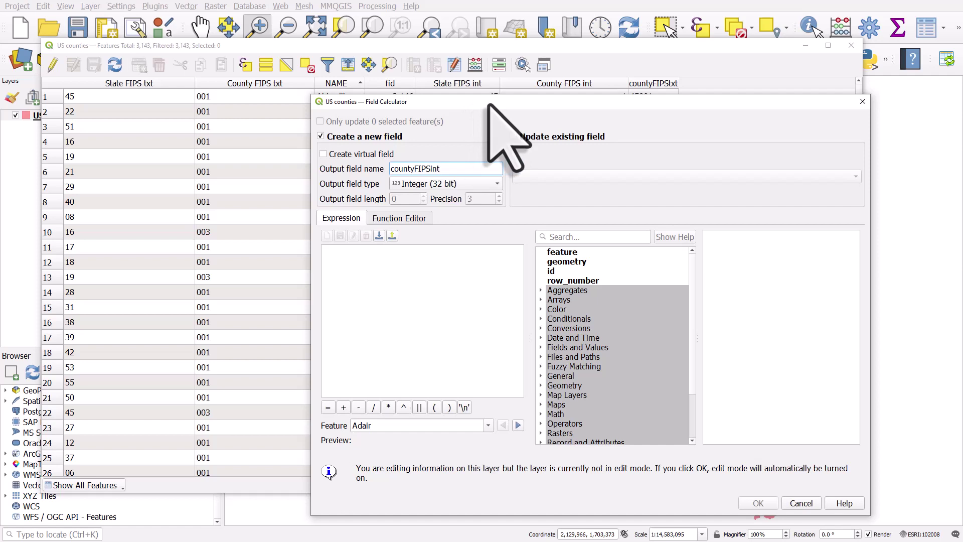
pyautogui.moveTo(488, 105); pyautogui.dragTo(487, 126)
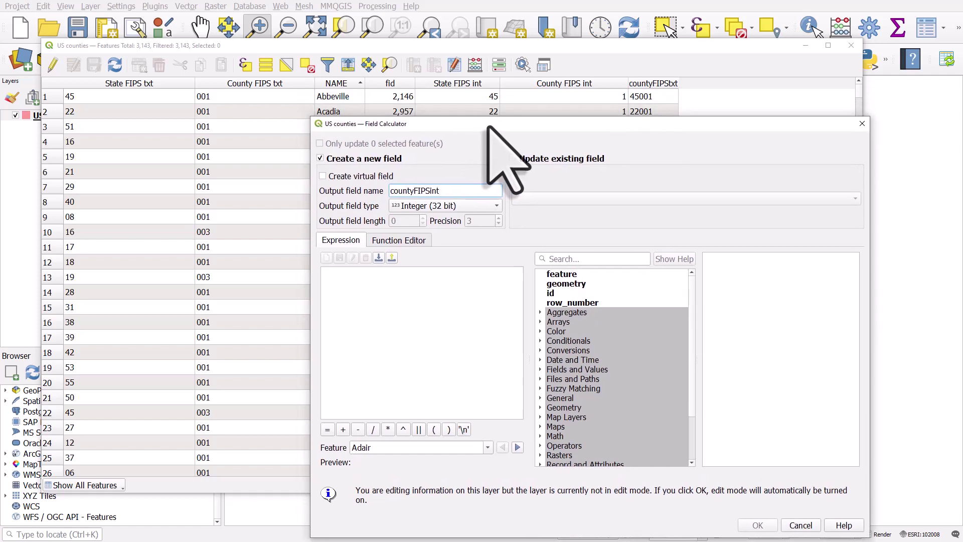
# Build "StateFIPSn" || "CountyFIPSn" and preview results, showing '267' for Alpena
pyautogui.click(542, 369)
pyautogui.scroll(-2, 608, 387)
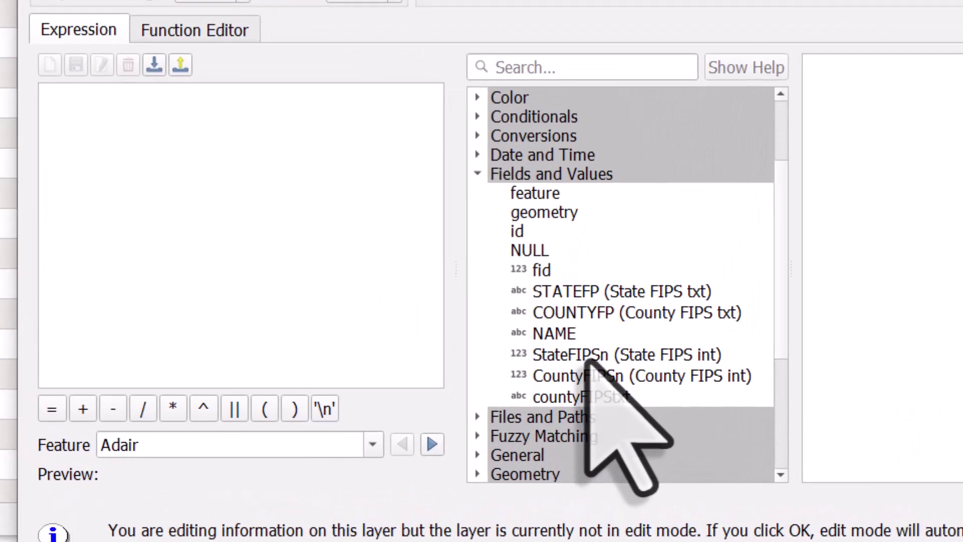
pyautogui.doubleClick(588, 357)
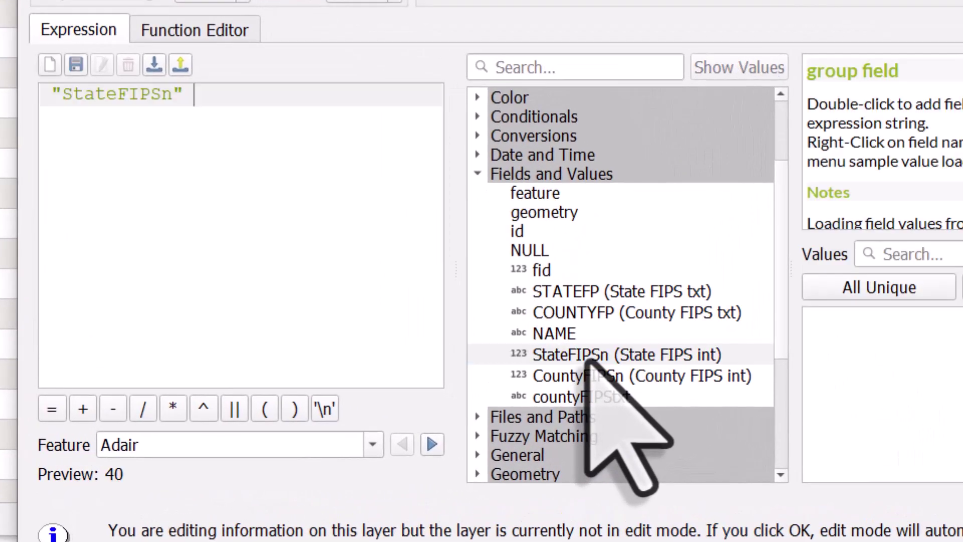
pyautogui.click(236, 411)
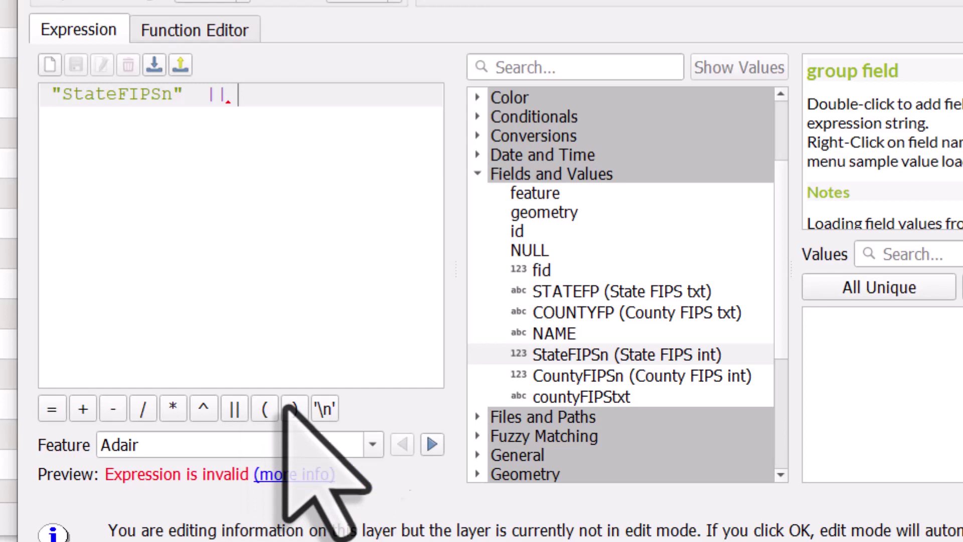
pyautogui.doubleClick(581, 376)
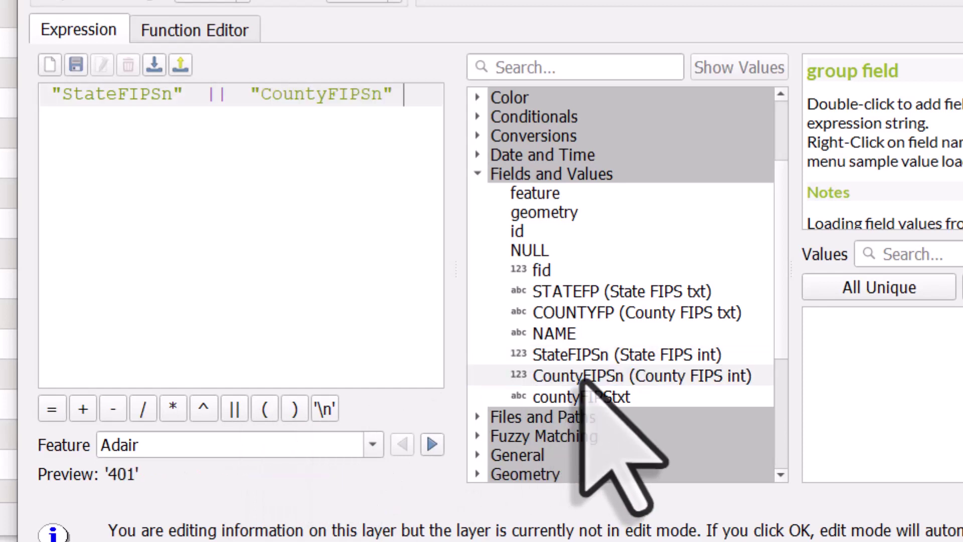
pyautogui.click(432, 443)
pyautogui.click(432, 443)
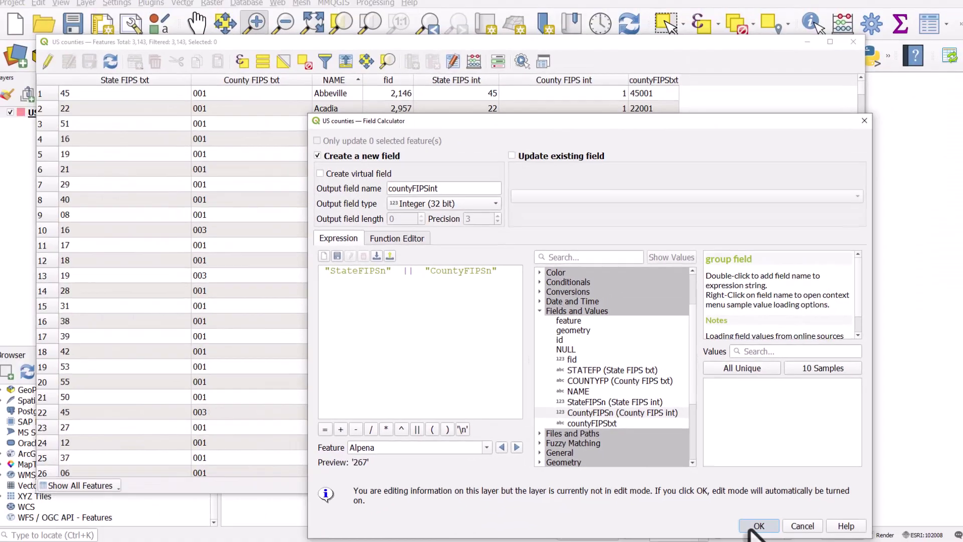
# Create the countyFIPSint field, then stop editing and save the US counties changes
pyautogui.click(750, 528)
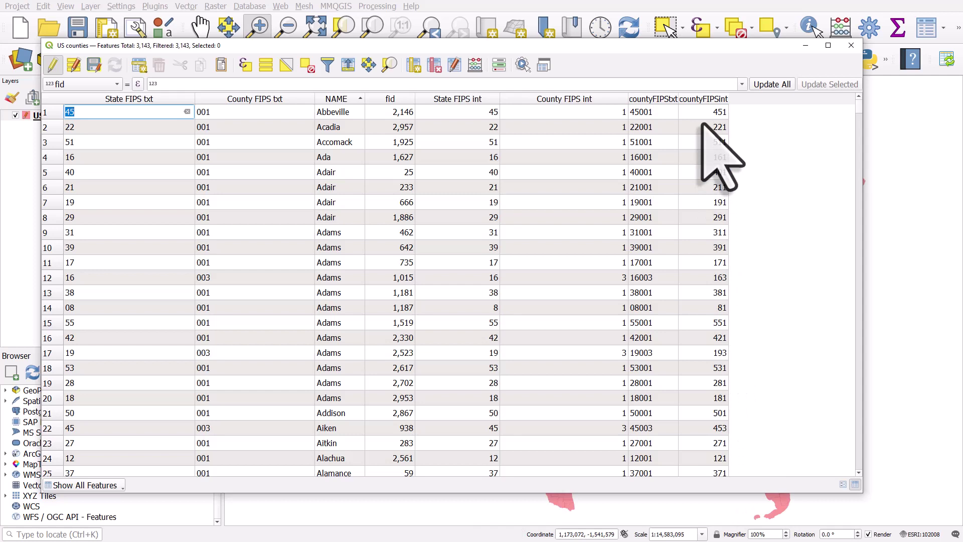
pyautogui.click(53, 66)
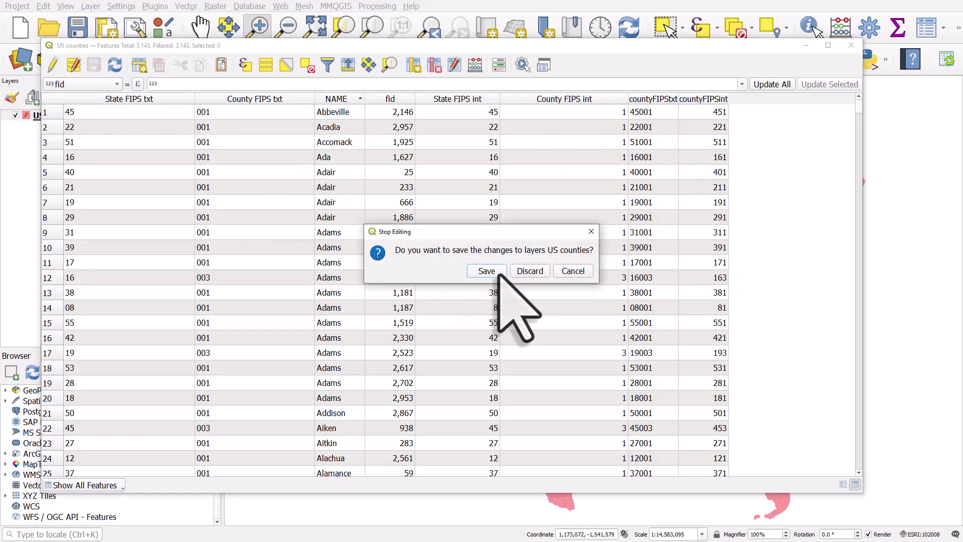
pyautogui.click(494, 272)
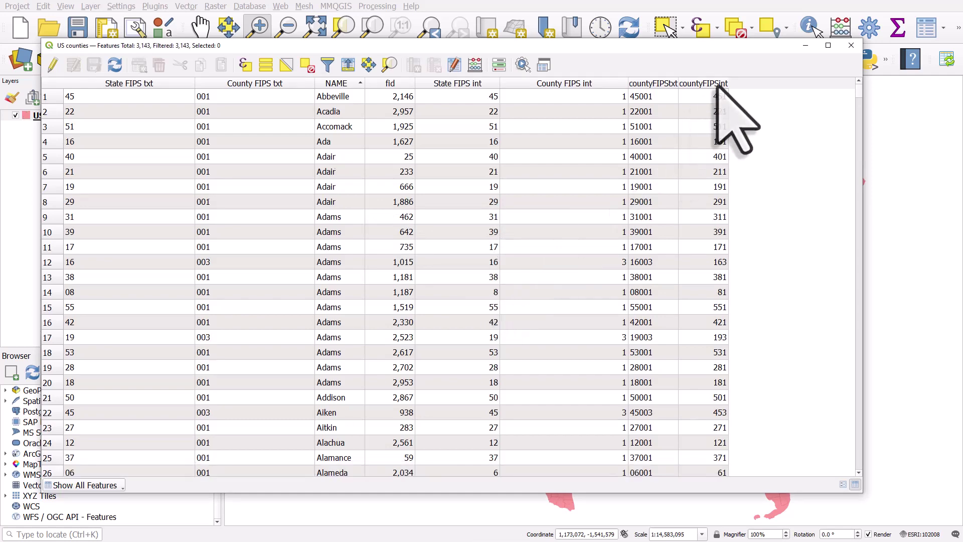
pyautogui.click(718, 84)
pyautogui.scroll(-4, 718, 173)
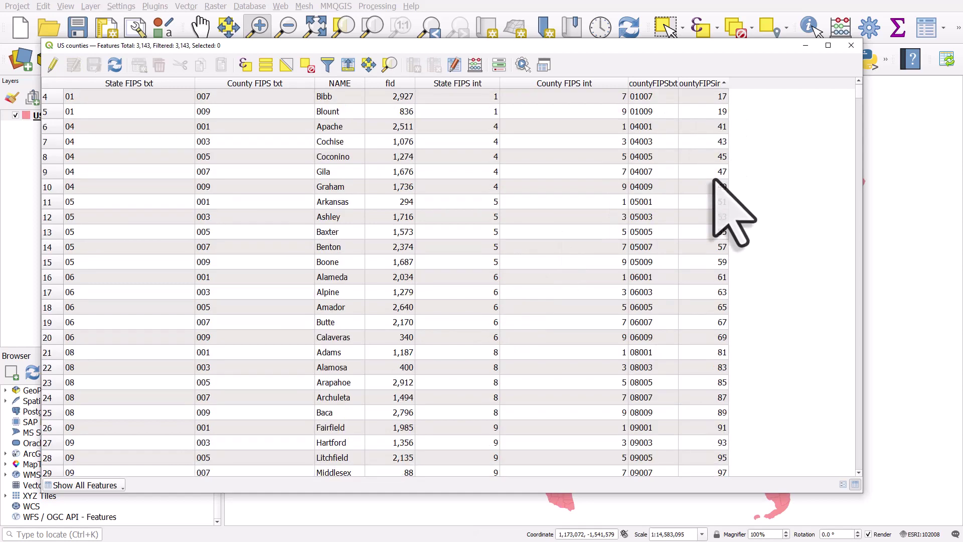
pyautogui.scroll(-1, 733, 213)
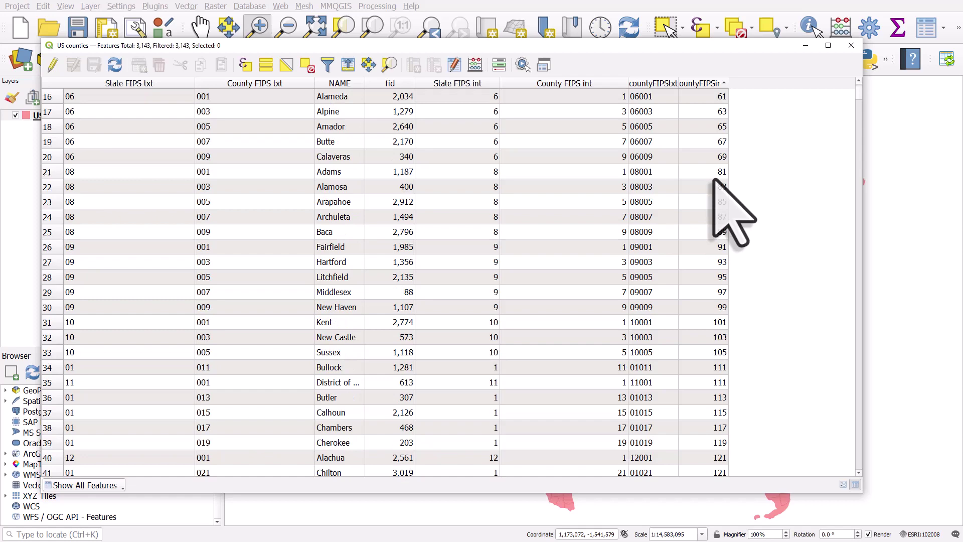
pyautogui.click(68, 368)
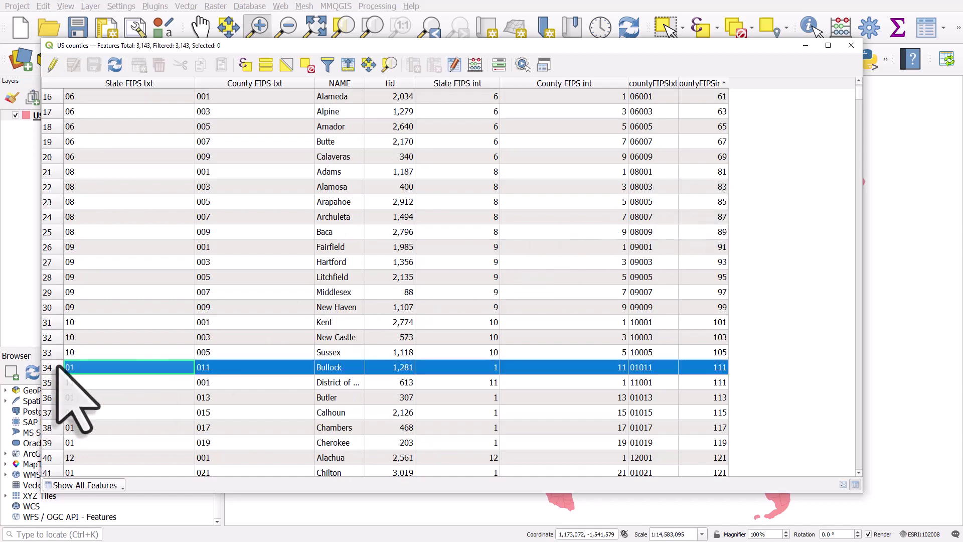
pyautogui.keyDown('shift'); pyautogui.click(59, 379); pyautogui.keyUp('shift')
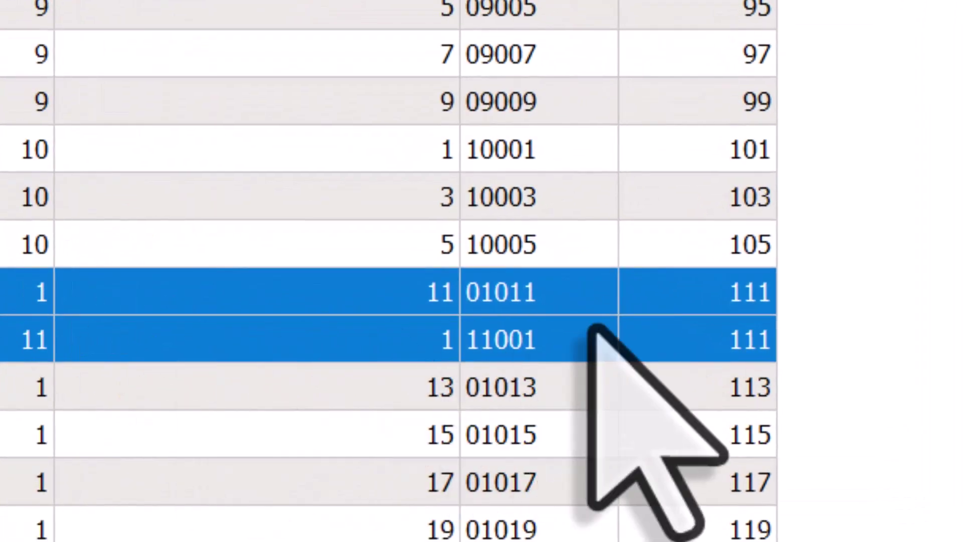
pyautogui.scroll(-2, 748, 331)
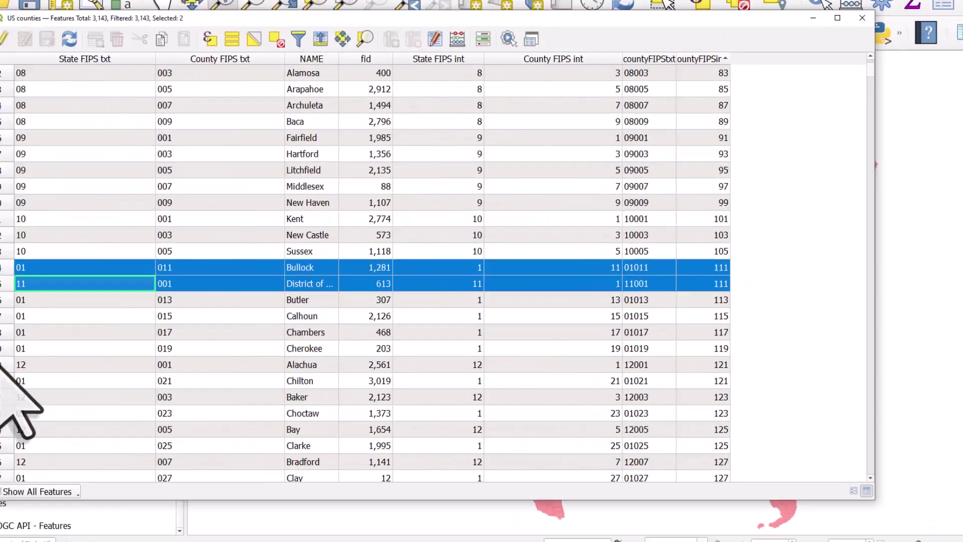
pyautogui.keyDown('ctrl'); pyautogui.click(47, 367); pyautogui.keyUp('ctrl')
pyautogui.keyDown('ctrl'); pyautogui.click(49, 381); pyautogui.keyUp('ctrl')
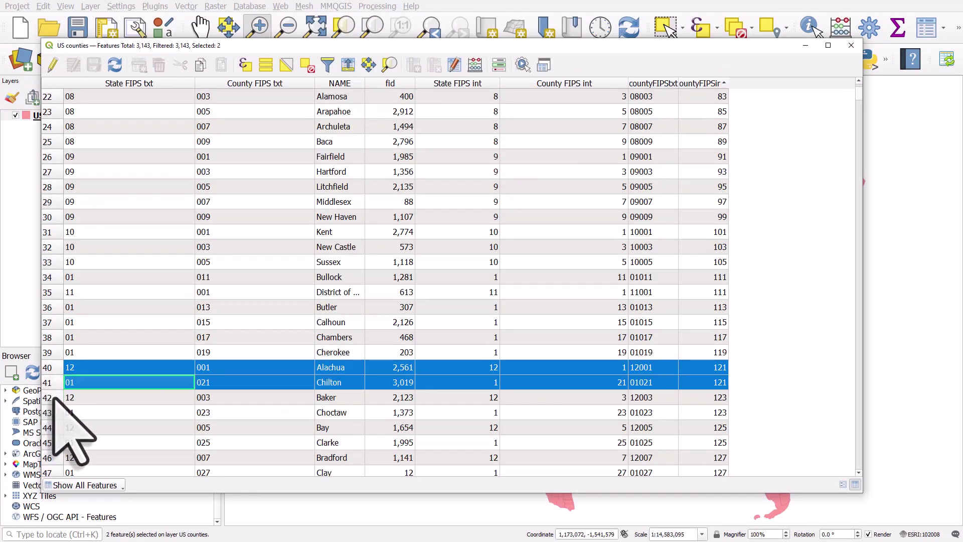
pyautogui.keyDown('ctrl'); pyautogui.click(50, 397); pyautogui.keyUp('ctrl')
pyautogui.keyDown('ctrl'); pyautogui.click(53, 412); pyautogui.keyUp('ctrl')
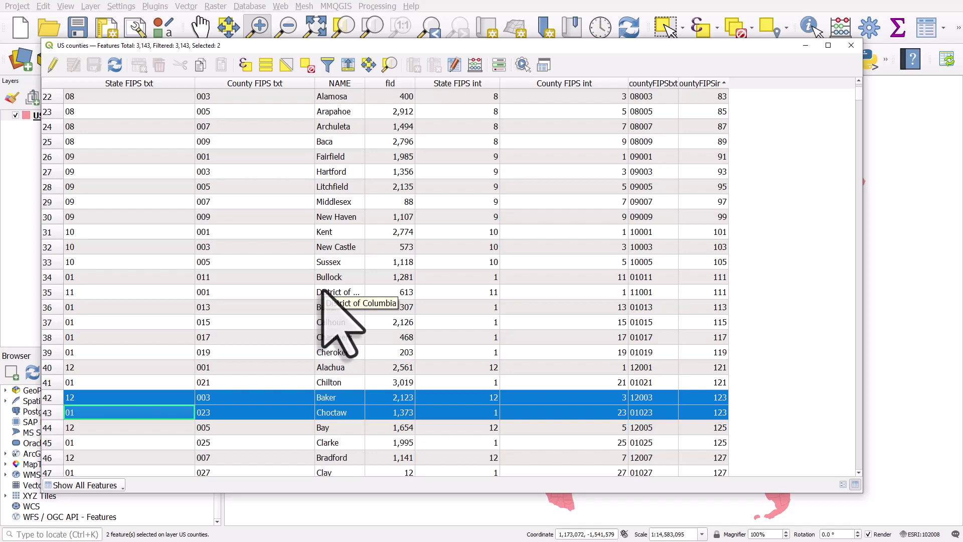
pyautogui.click(307, 65)
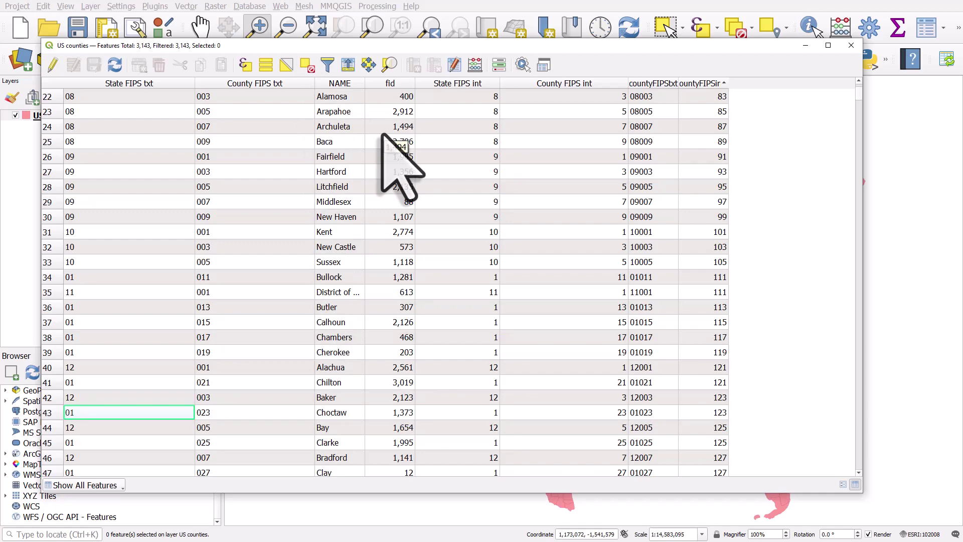
pyautogui.scroll(7, 859, 108)
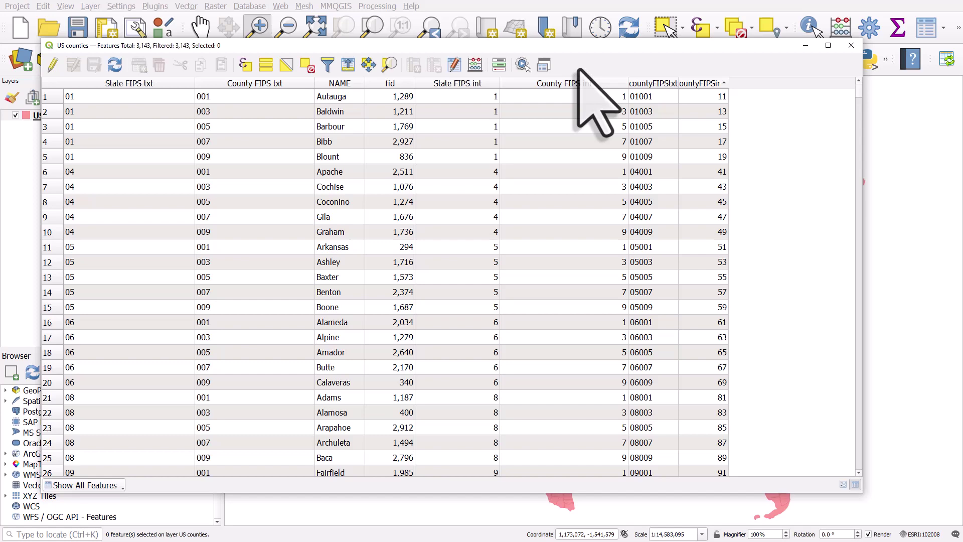
# Set up a Text (string) field countyFIPSnew in the Field Calculator, ready for its expression
pyautogui.click(474, 65)
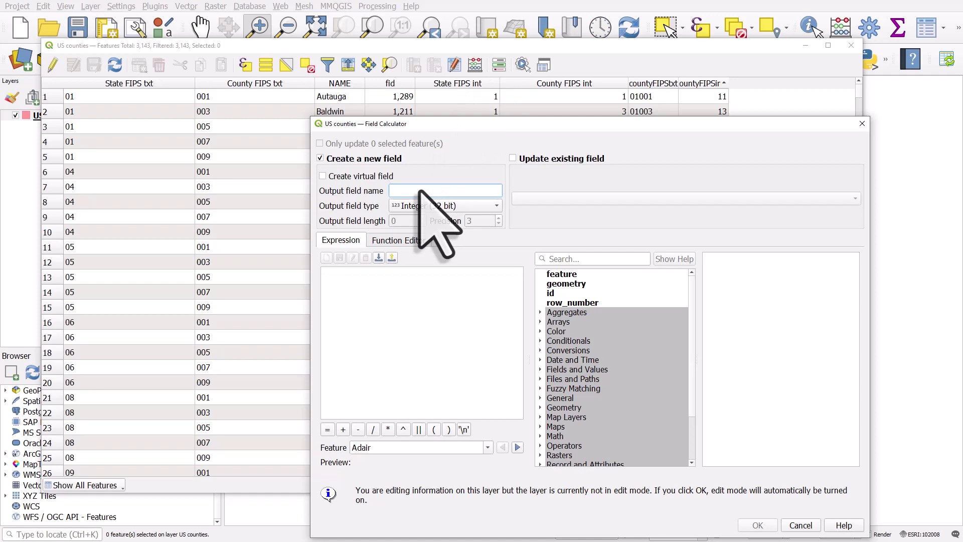
pyautogui.write('countyFIPS')
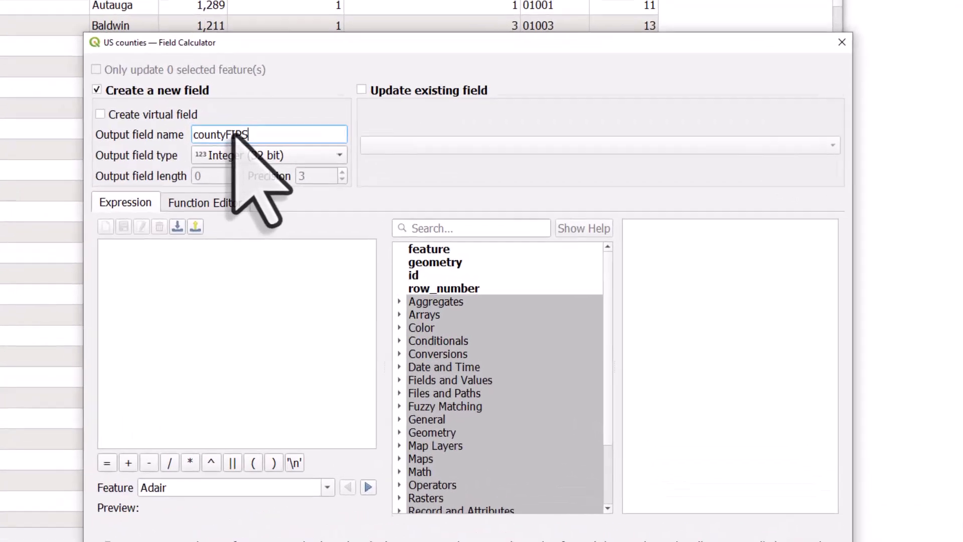
pyautogui.write('new')
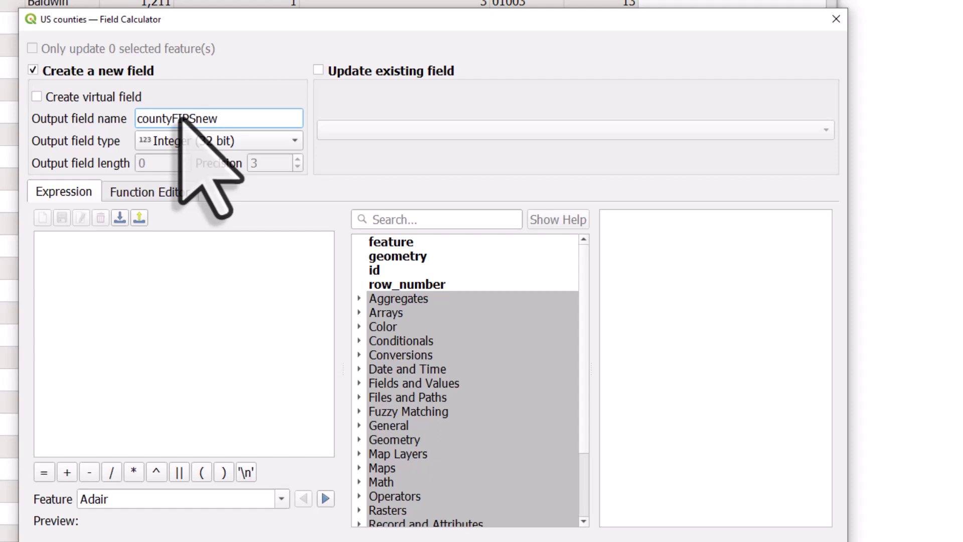
pyautogui.click(178, 142)
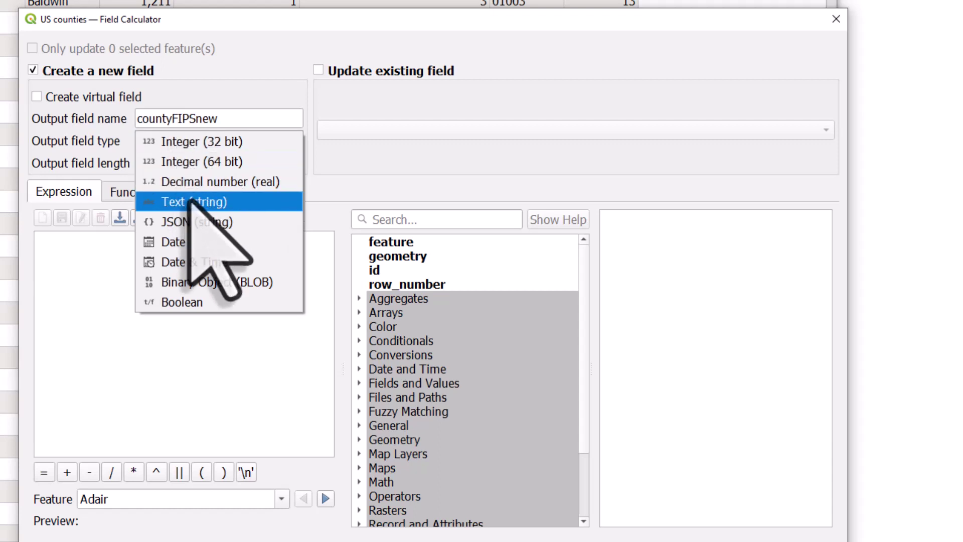
pyautogui.click(191, 203)
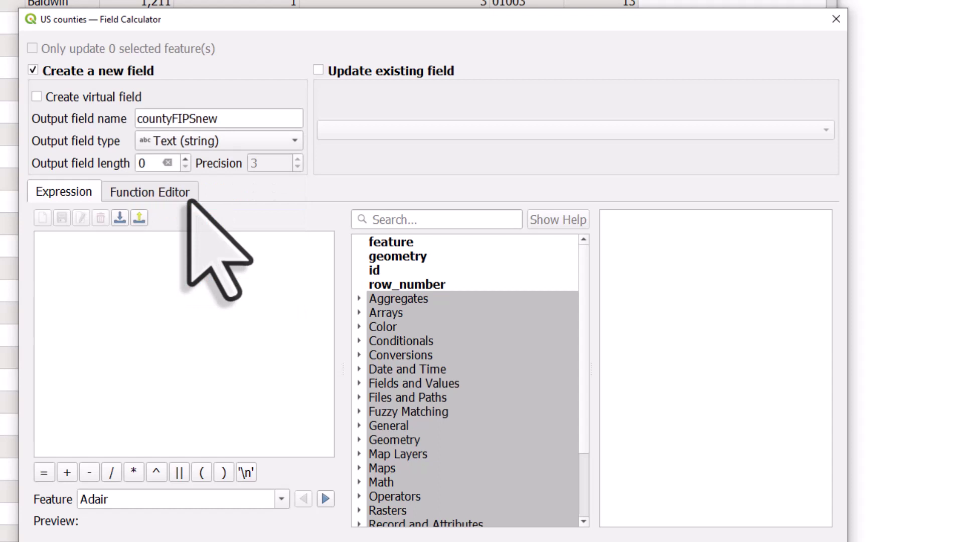
pyautogui.click(171, 251)
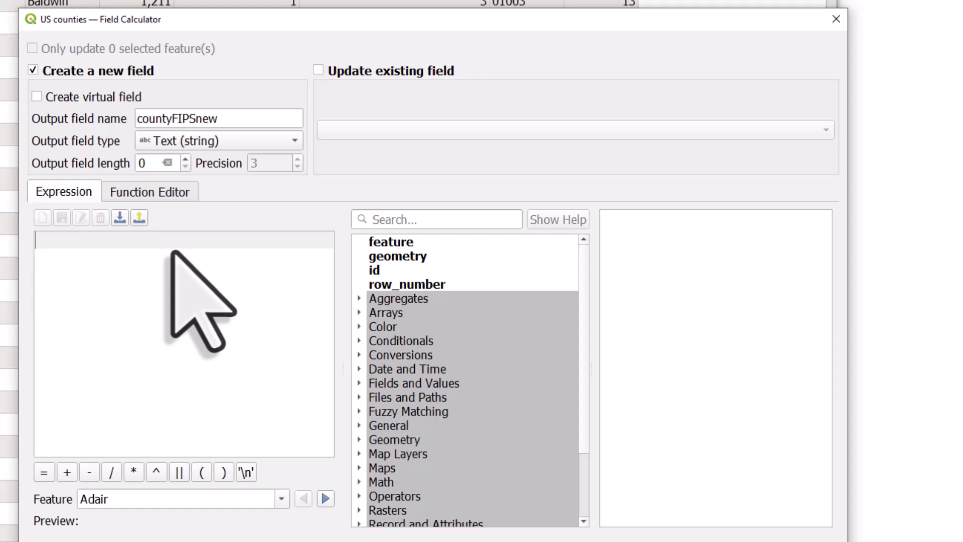
# Type lpad into the expression and look up lpad's help in the function list
pyautogui.write('lpad')
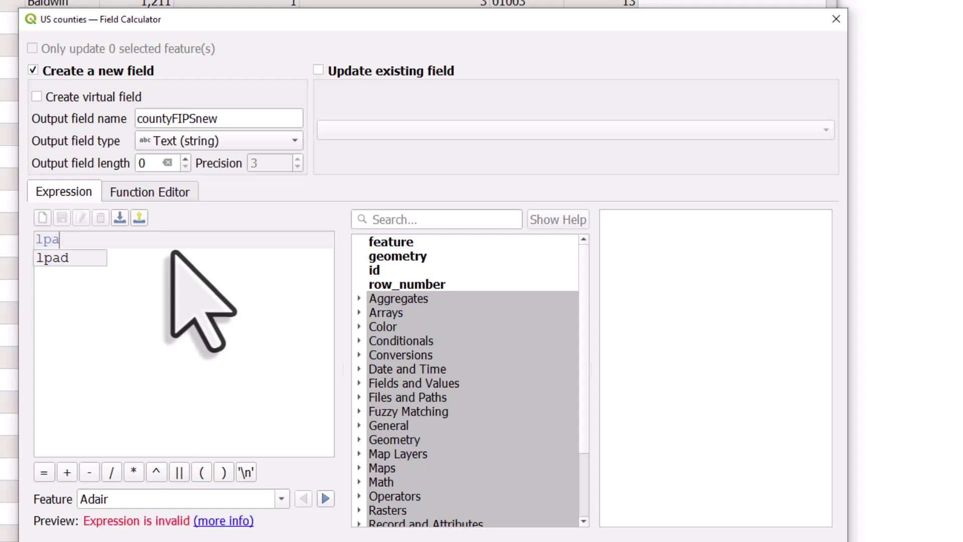
pyautogui.click(438, 224)
pyautogui.write('l')
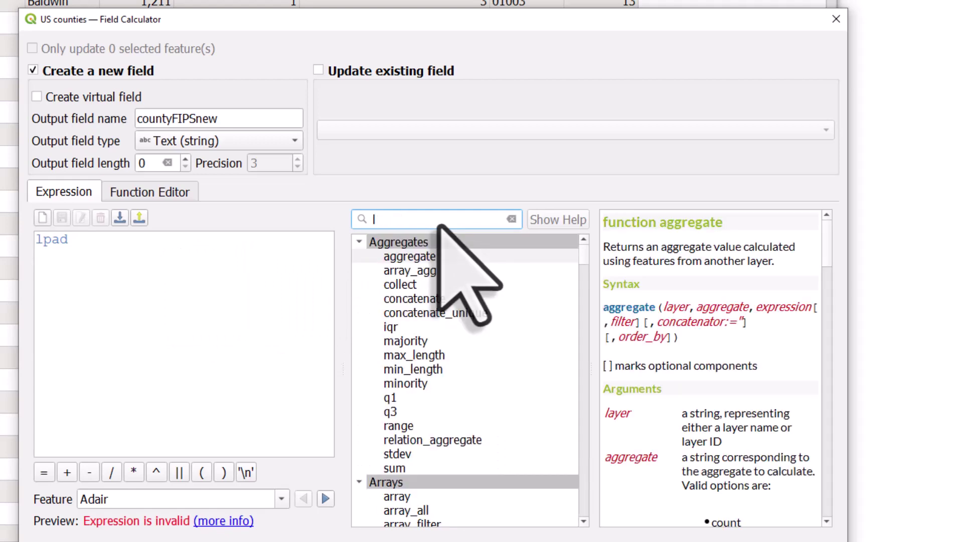
pyautogui.write('pad')
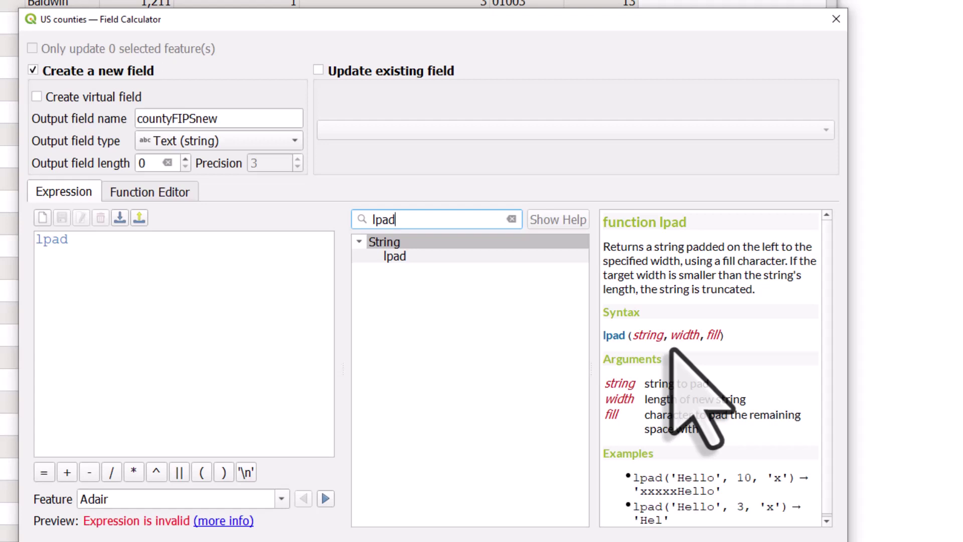
pyautogui.click(54, 249)
# Open the lpad call and pick the StateFIPSn field from Fields and Values
pyautogui.write('(')
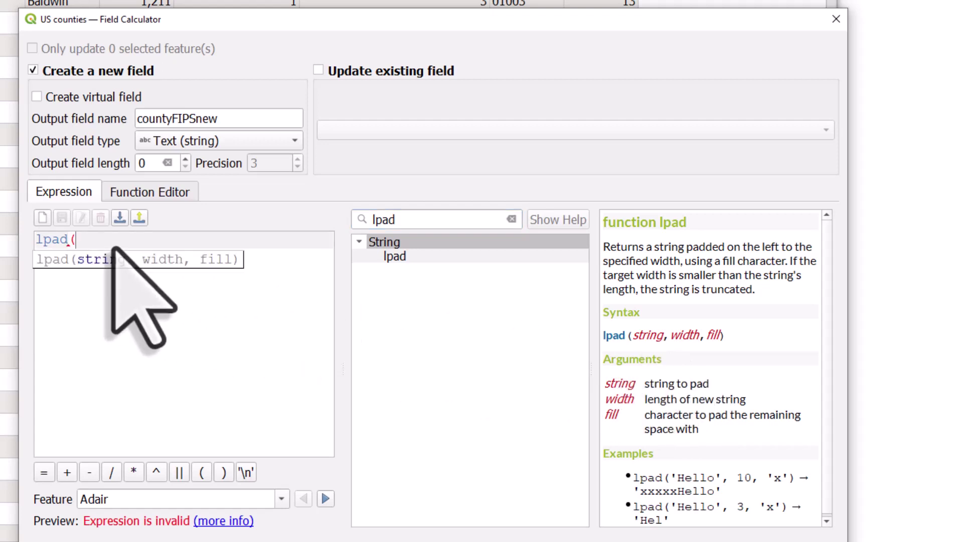
pyautogui.click(511, 219)
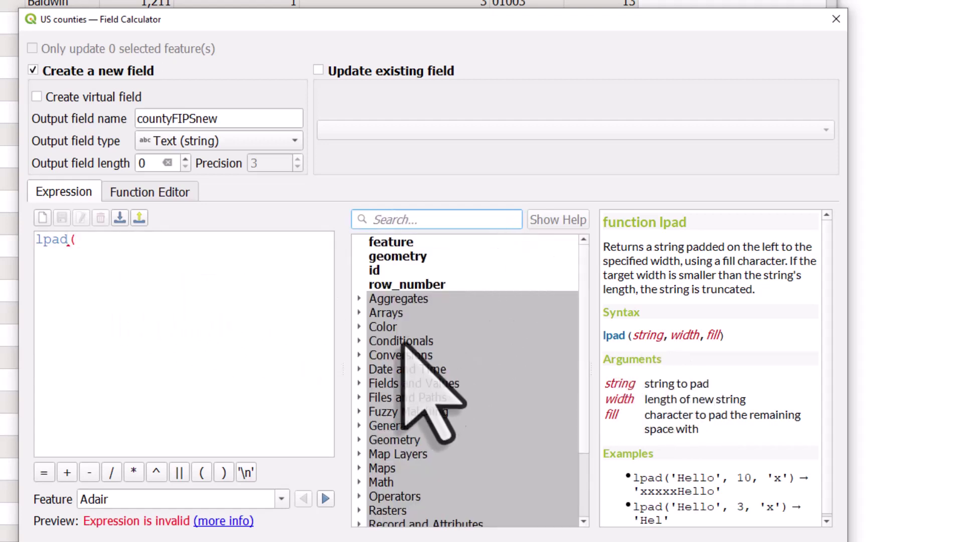
pyautogui.doubleClick(422, 384)
pyautogui.scroll(-3, 446, 437)
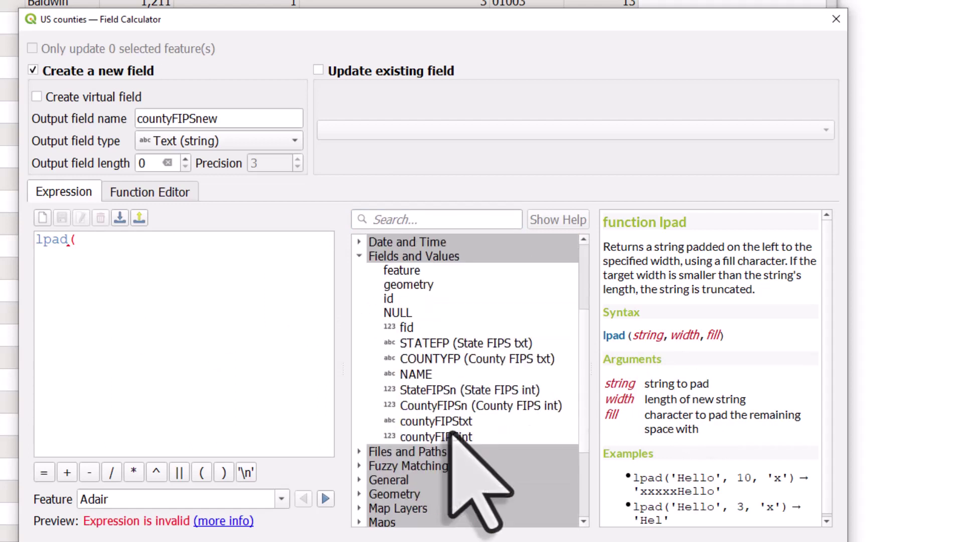
pyautogui.click(464, 394)
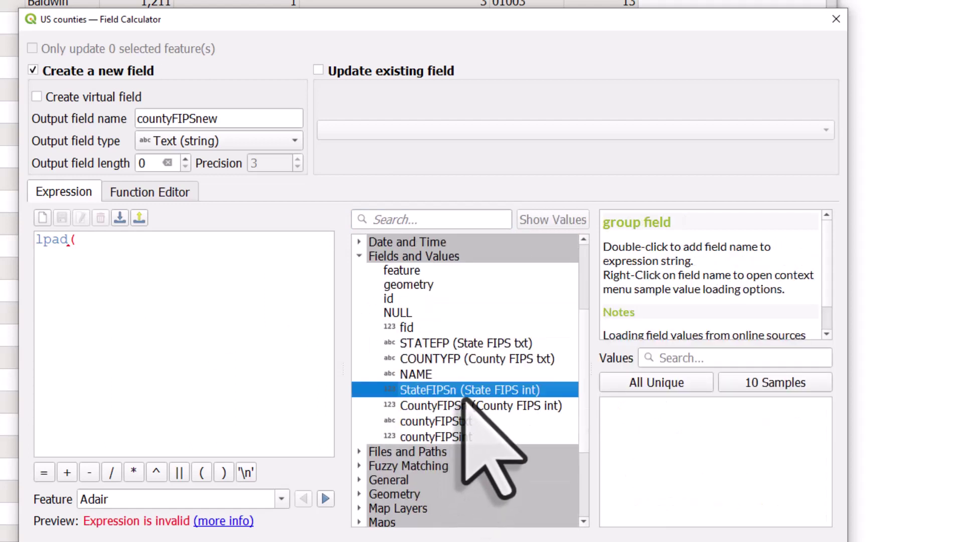
# Complete lpad("StateFIPSn",2,0) and step through county previews to confirm codes like '01' for Clay
pyautogui.doubleClick(465, 396)
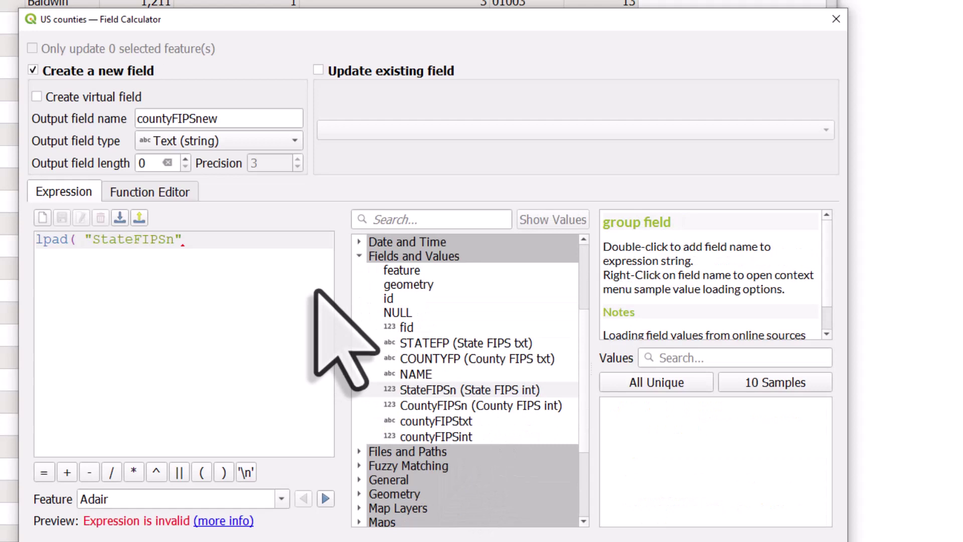
pyautogui.write(',')
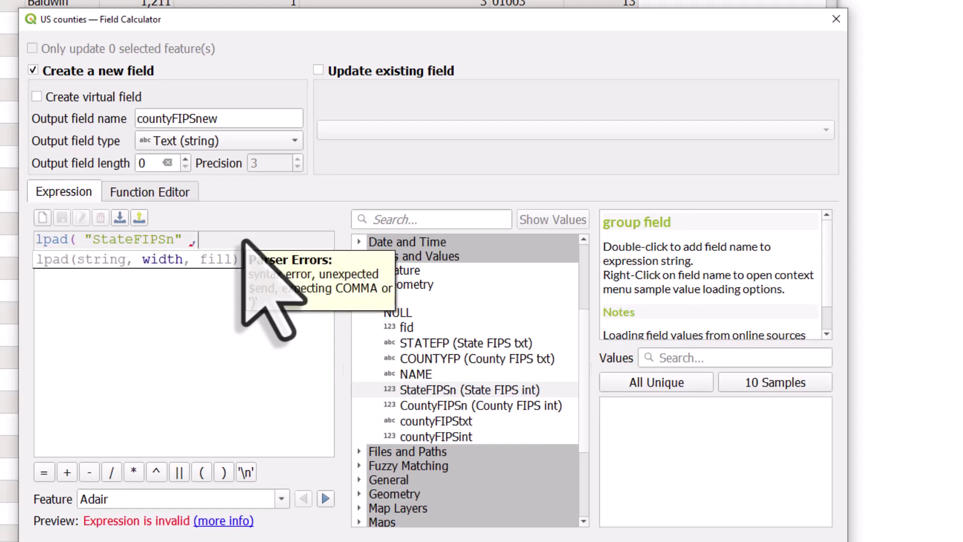
pyautogui.write('2,0)')
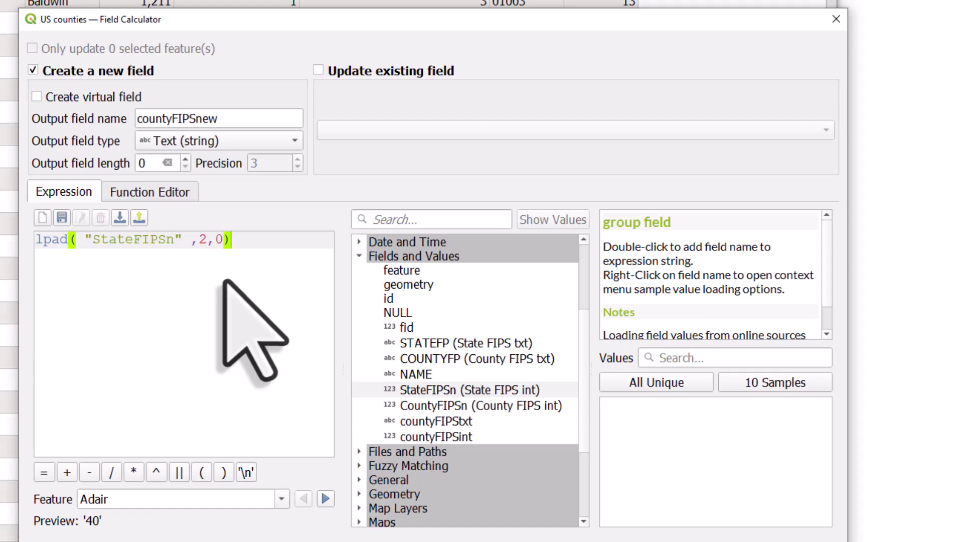
pyautogui.click(326, 499)
pyautogui.click(326, 499)
pyautogui.click(326, 499)
pyautogui.click(326, 498)
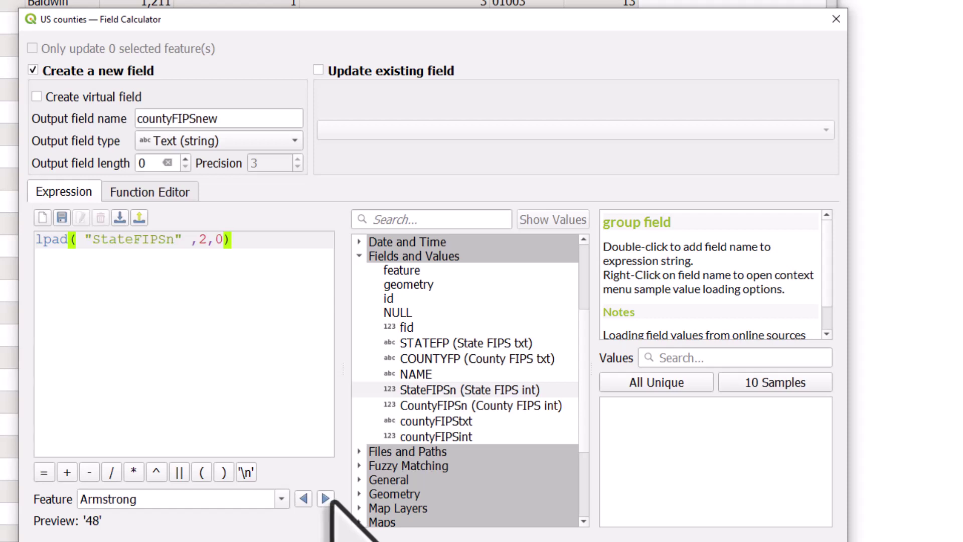
pyautogui.click(326, 498)
pyautogui.click(326, 498)
pyautogui.click(326, 498)
pyautogui.click(326, 498)
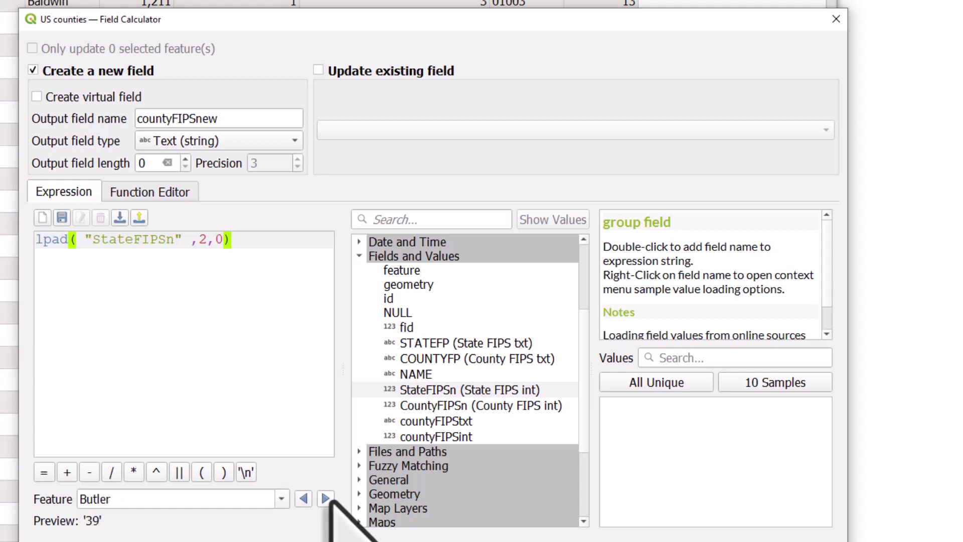
pyautogui.click(326, 498)
pyautogui.click(326, 498)
pyautogui.click(326, 498)
pyautogui.click(326, 498)
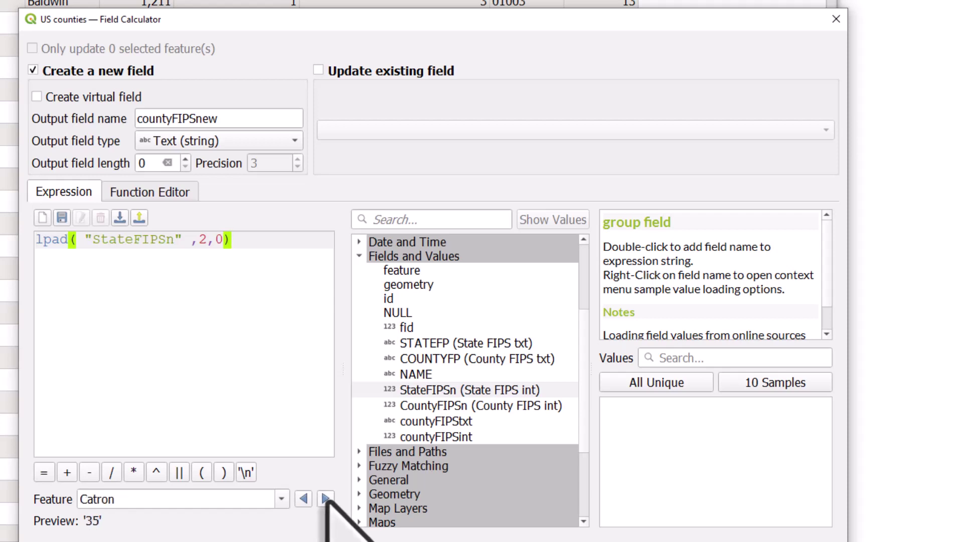
pyautogui.click(326, 498)
pyautogui.click(326, 498)
pyautogui.click(326, 499)
pyautogui.click(326, 499)
pyautogui.click(326, 499)
pyautogui.click(326, 498)
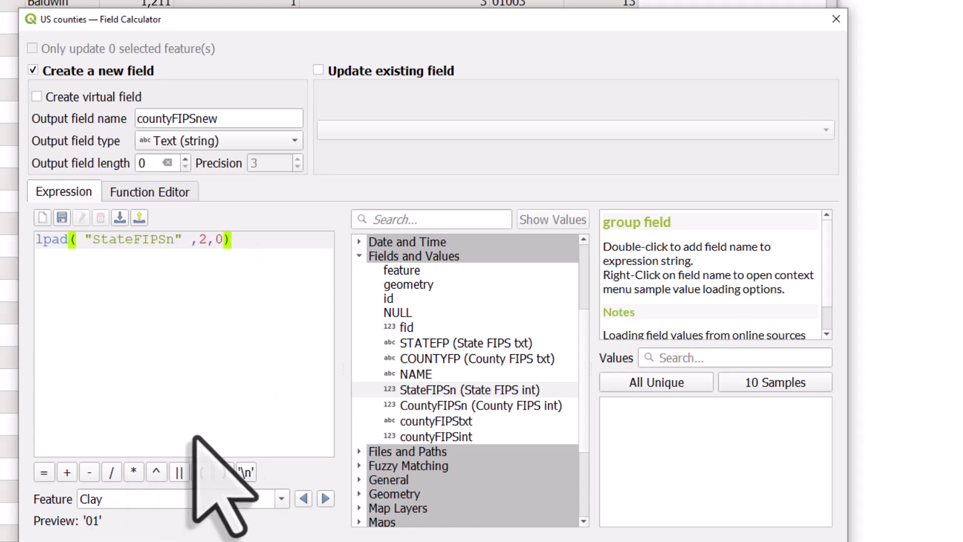
# Append || lpad("CountyFIPSn",3,0) to the state-code expression
pyautogui.click(179, 472)
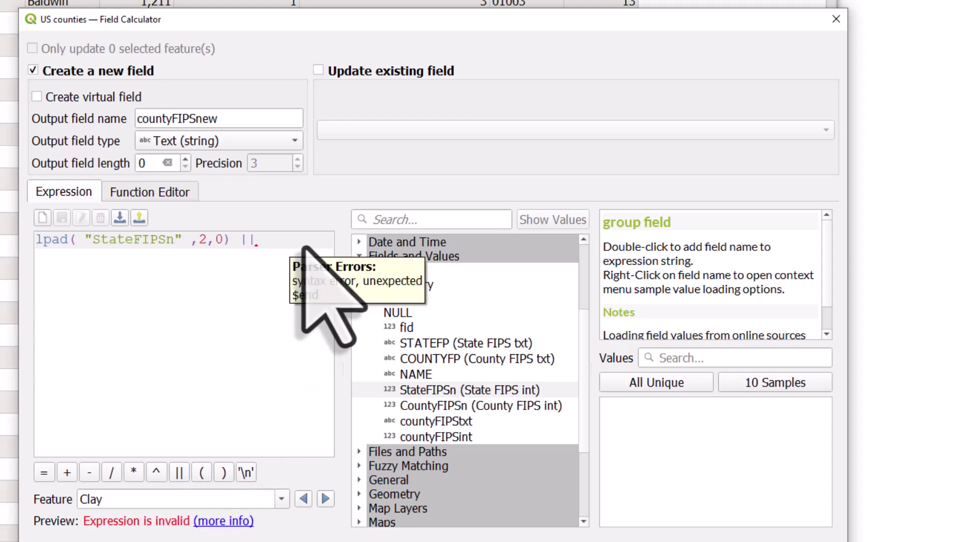
pyautogui.write('lpad(')
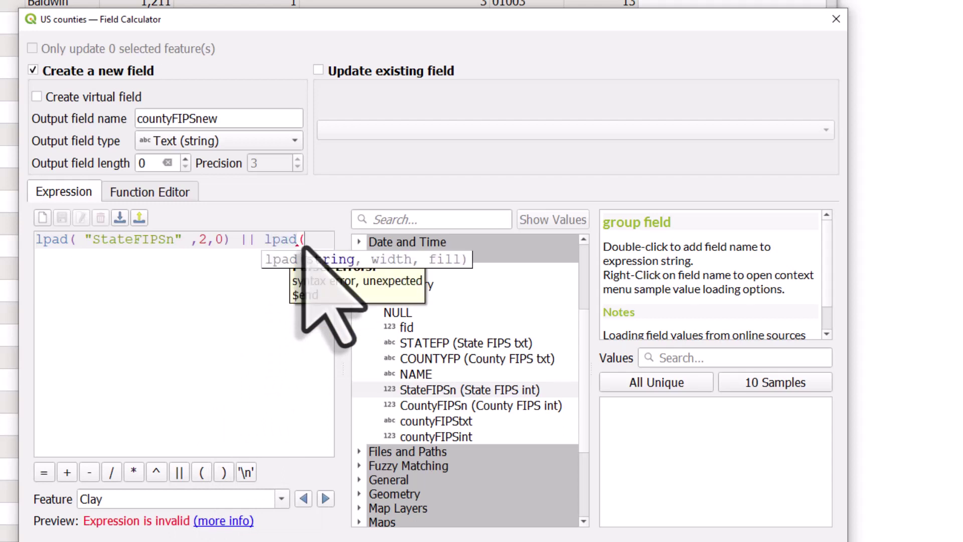
pyautogui.click(453, 407)
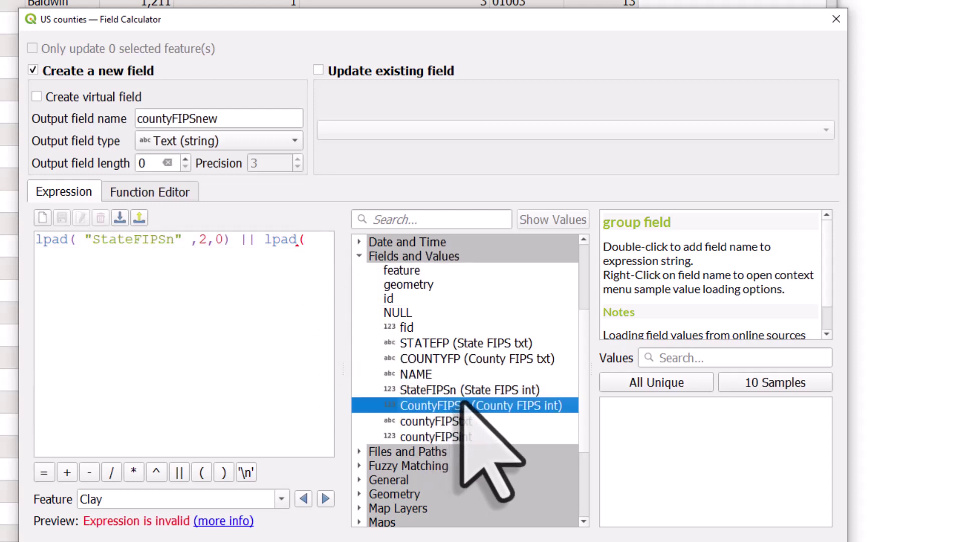
pyautogui.doubleClick(453, 407)
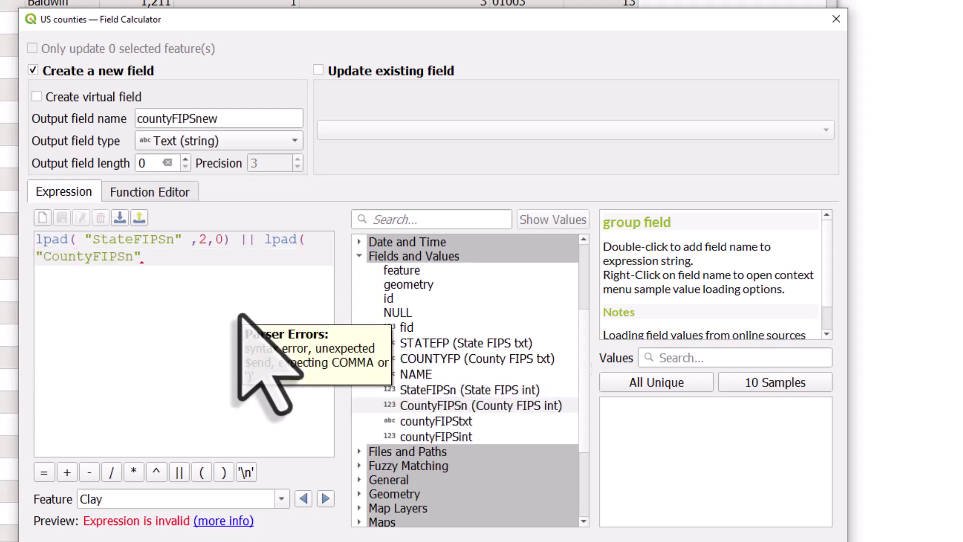
pyautogui.write(',3')
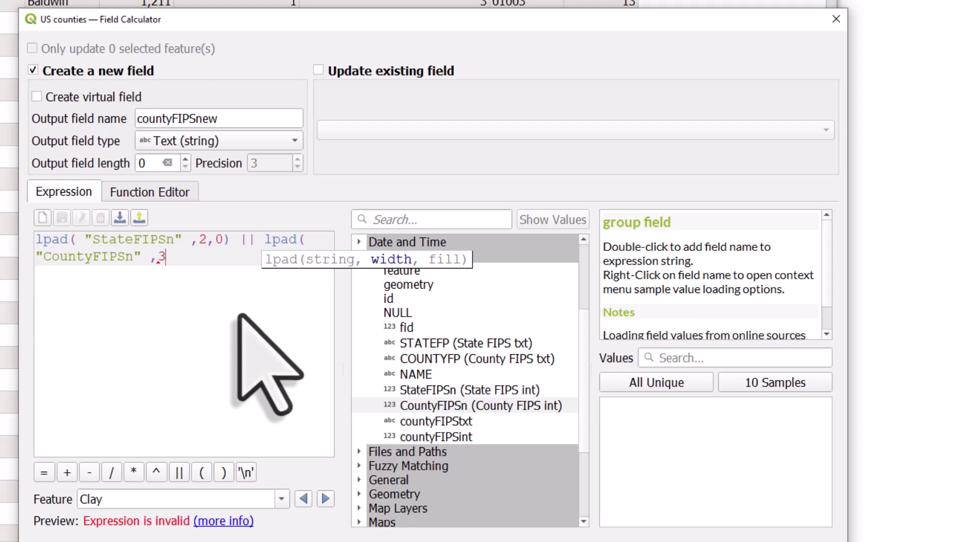
pyautogui.write(',0')
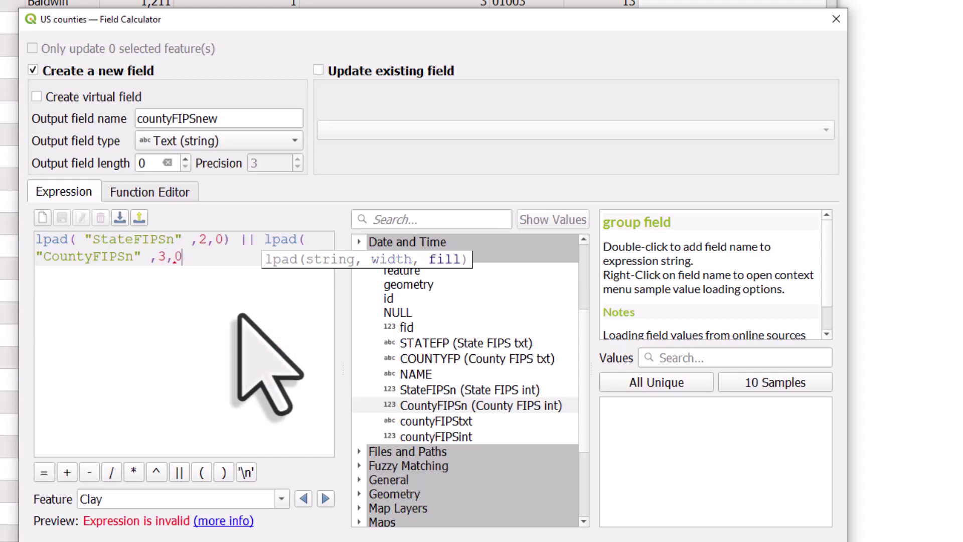
pyautogui.write(')')
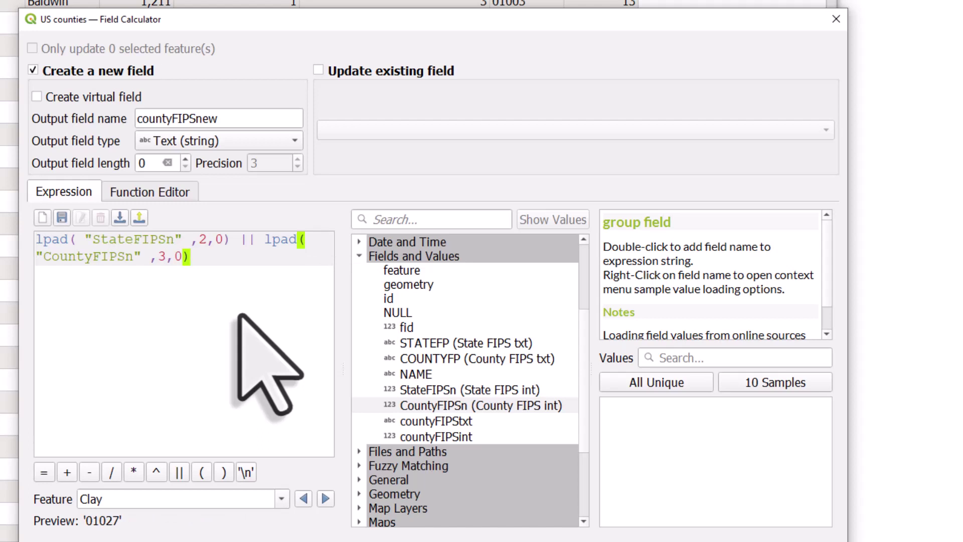
# Preview the expression for Adair county ('40001') and highlight the width 3 and fill 0
pyautogui.click(276, 499)
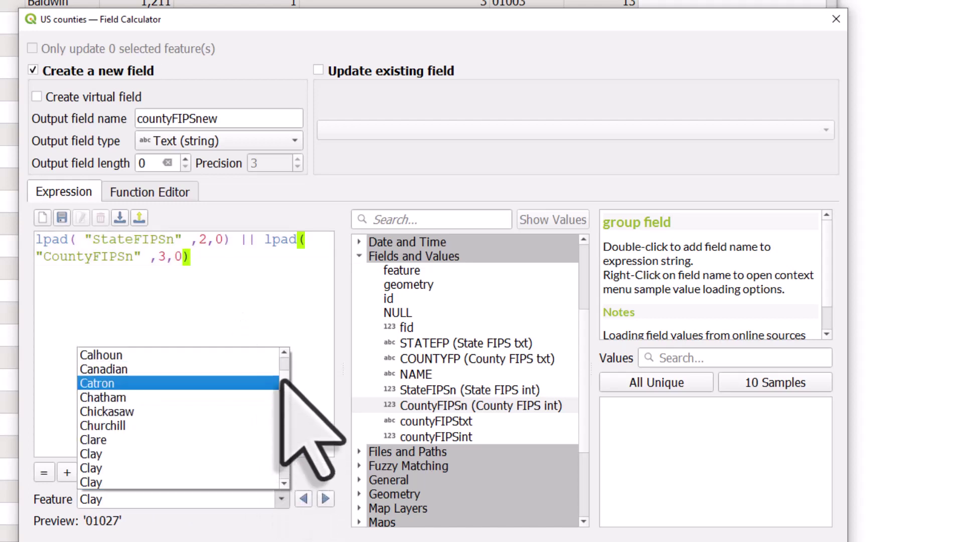
pyautogui.scroll(5, 282, 380)
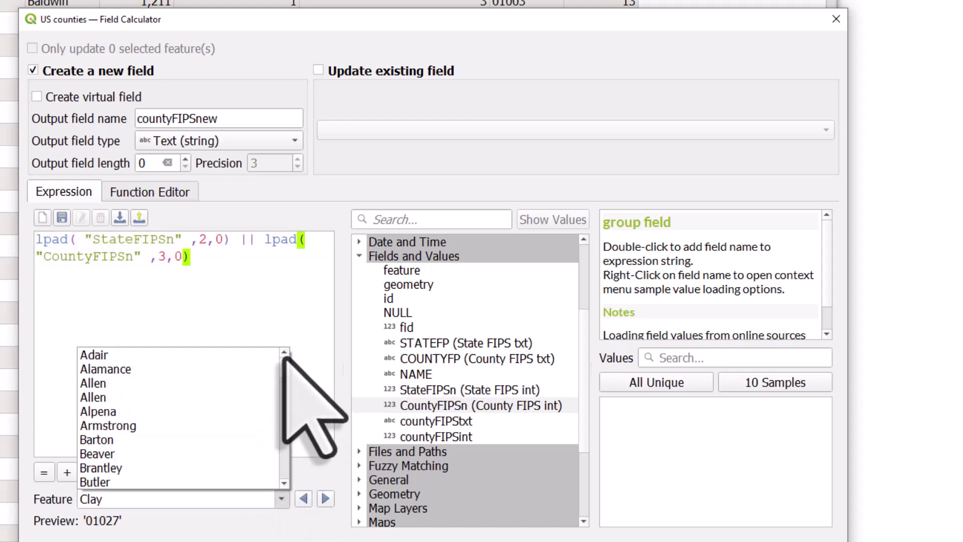
pyautogui.click(156, 354)
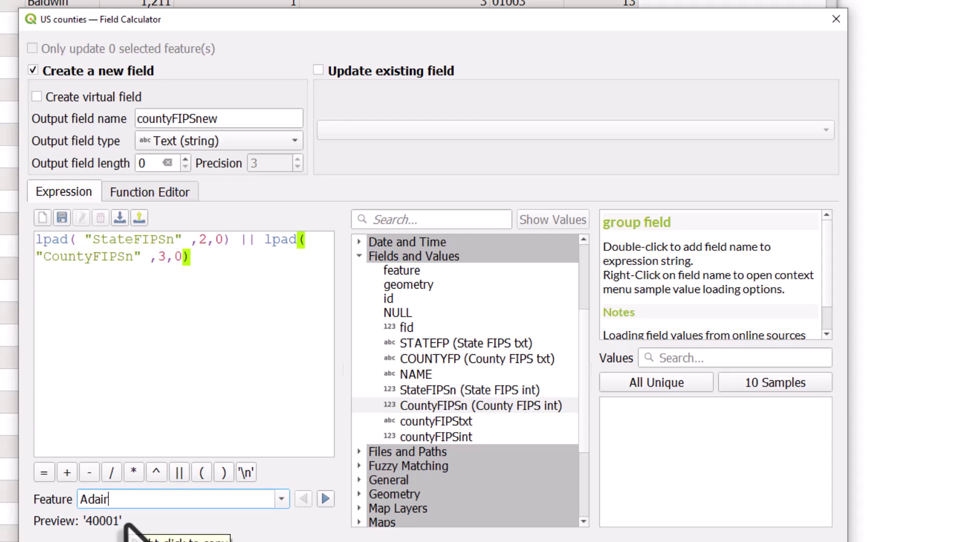
pyautogui.doubleClick(161, 256)
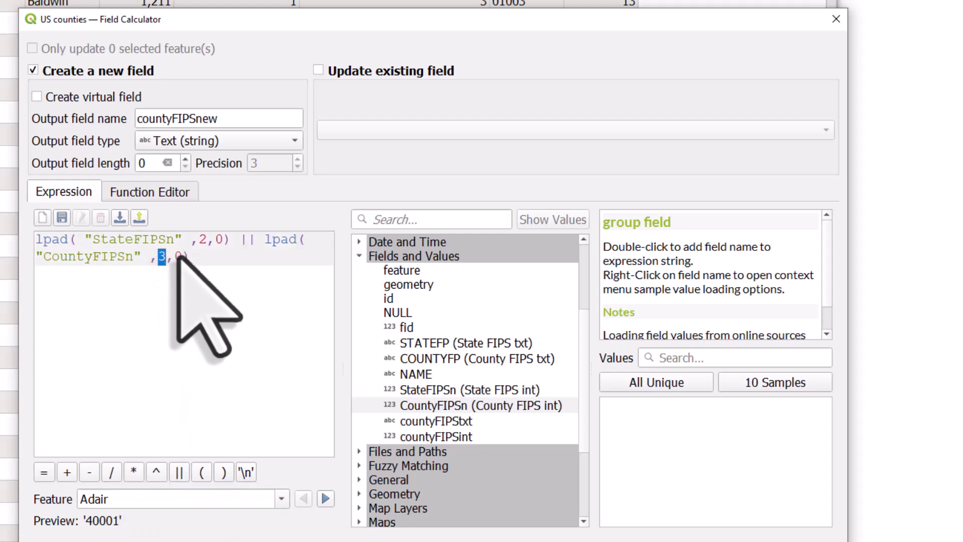
pyautogui.doubleClick(177, 255)
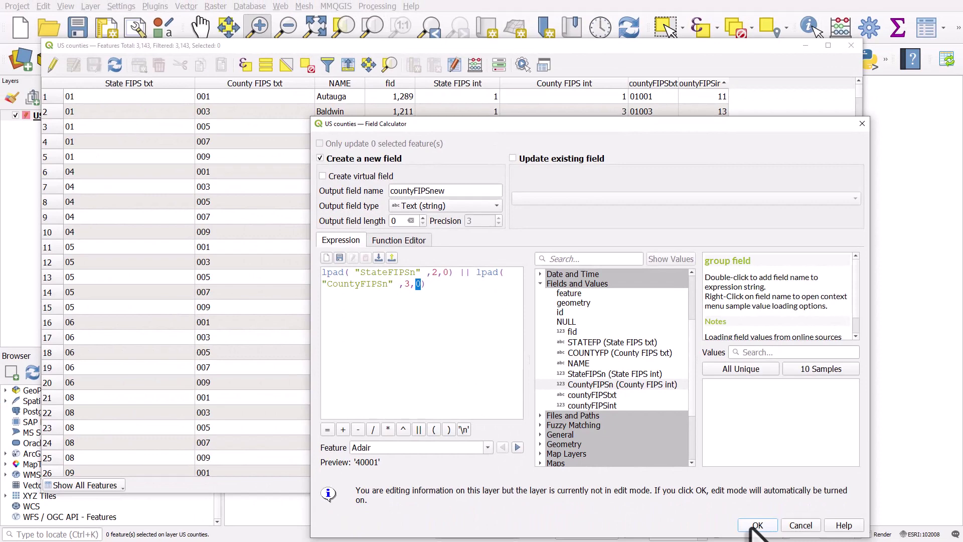
# Create the countyFIPSnew column and compare row 1's 01001 with its State and County FIPS integers
pyautogui.click(757, 525)
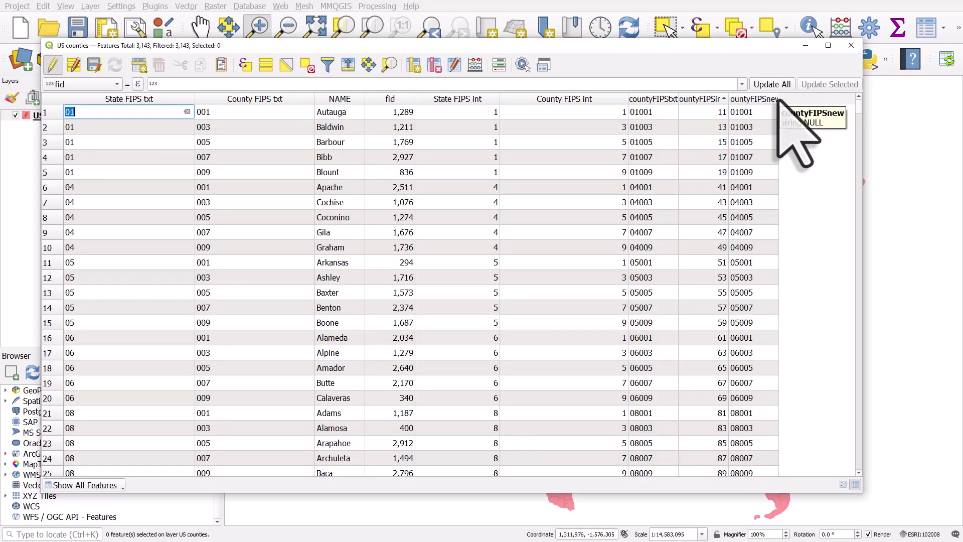
pyautogui.moveTo(779, 99); pyautogui.dragTo(822, 104)
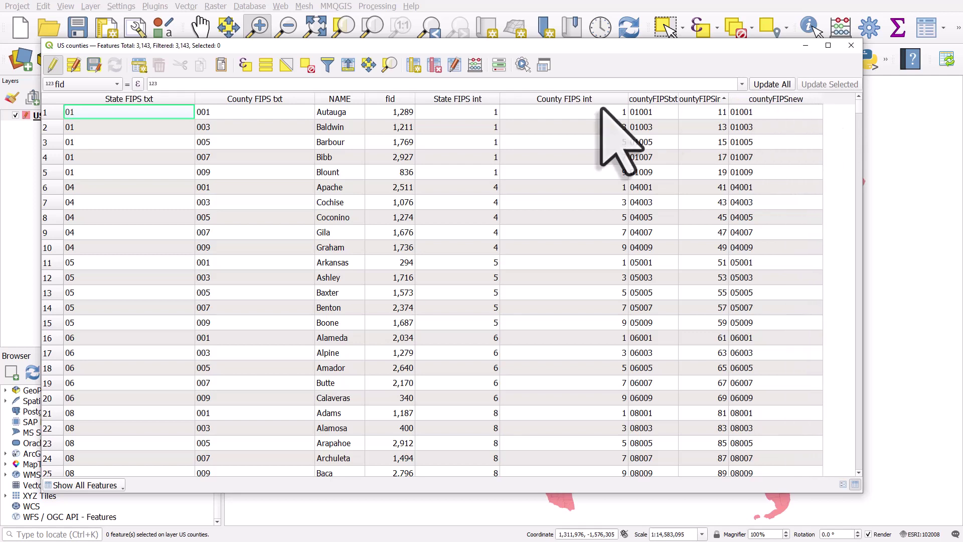
pyautogui.doubleClick(474, 111)
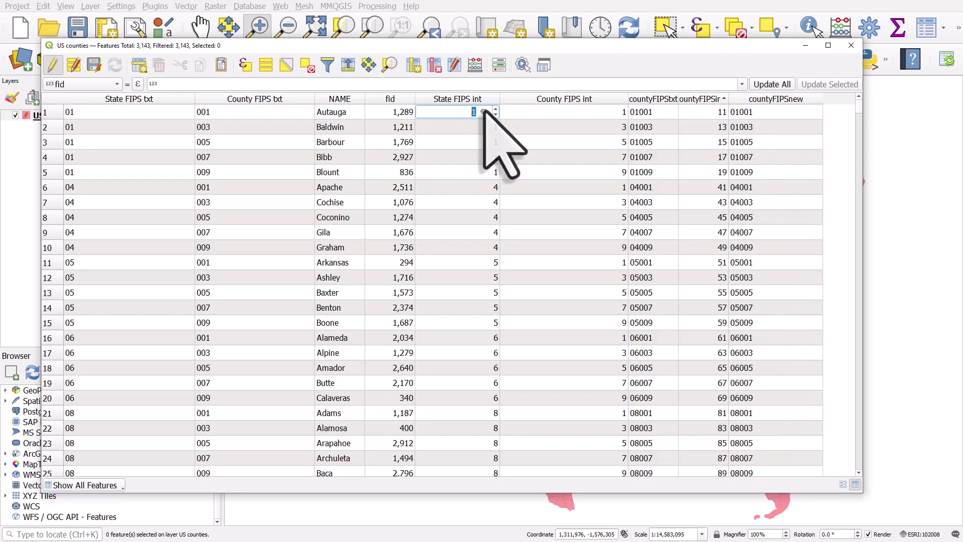
pyautogui.doubleClick(535, 114)
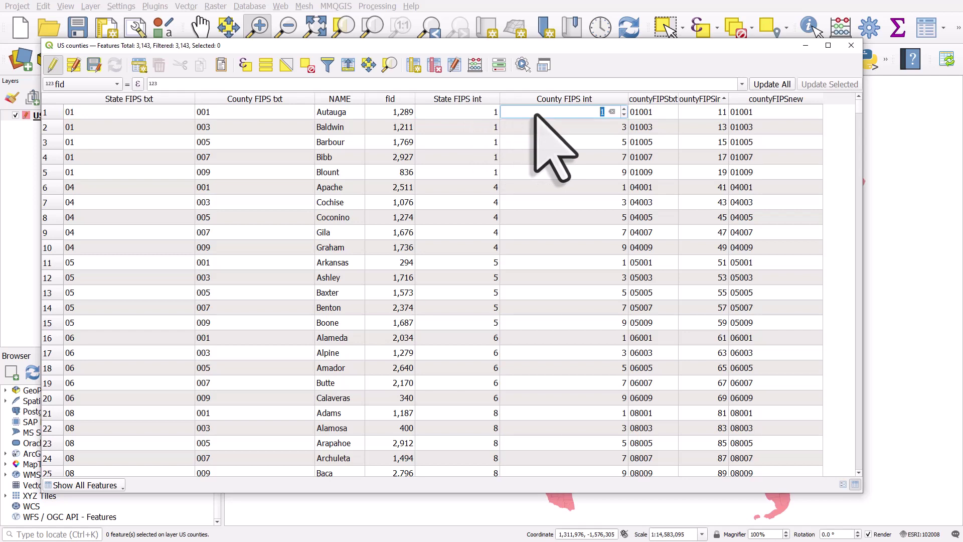
pyautogui.doubleClick(753, 111)
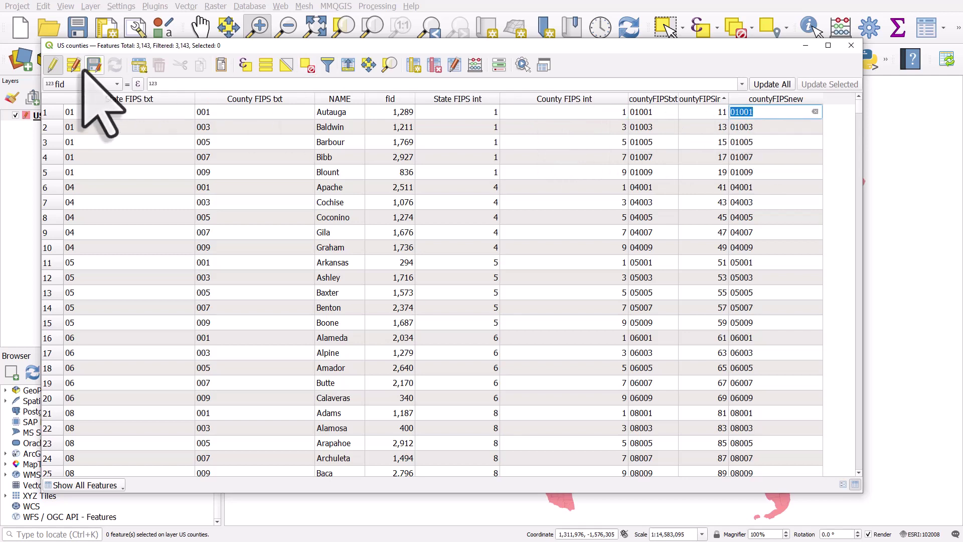
# Stop editing US counties, saving the countyFIPSnew changes
pyautogui.click(52, 64)
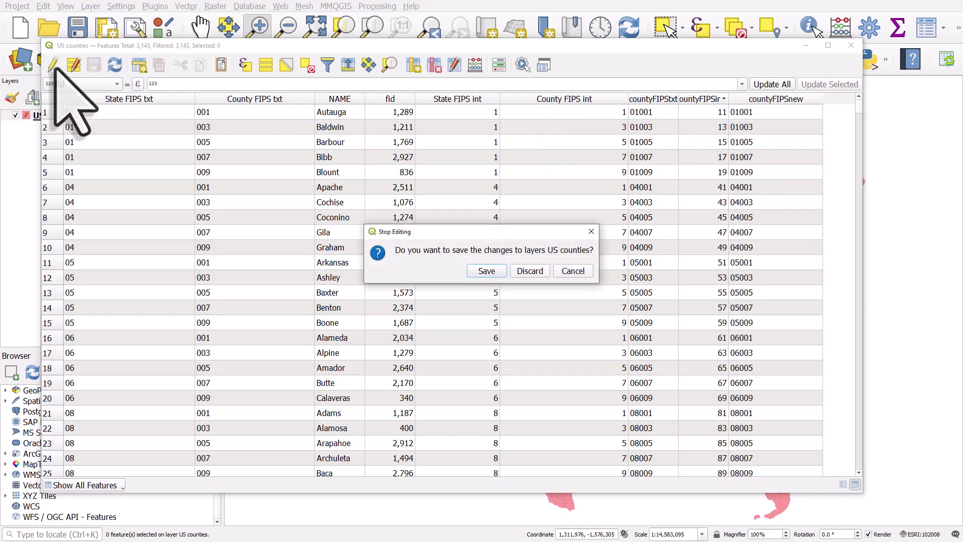
pyautogui.click(481, 270)
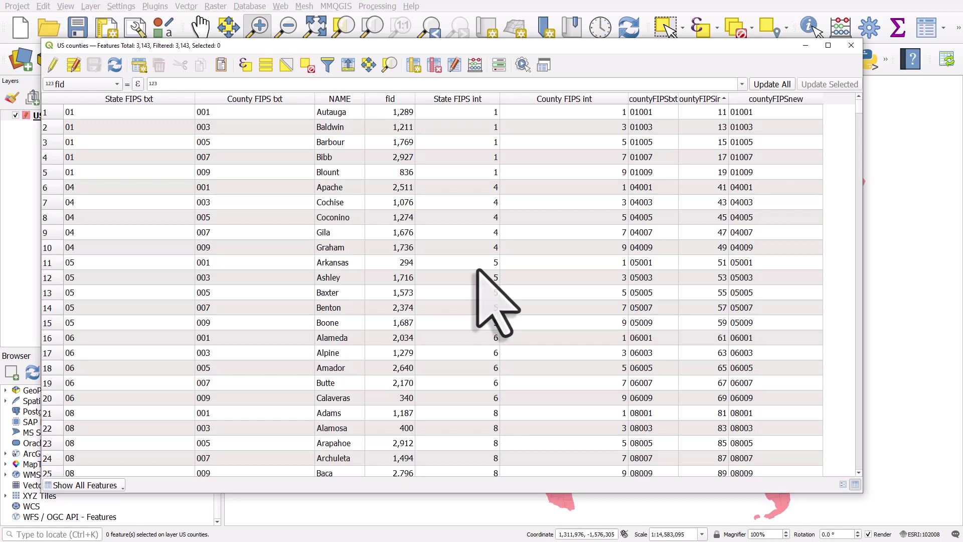
pyautogui.hotkey('ctrl', 'e')
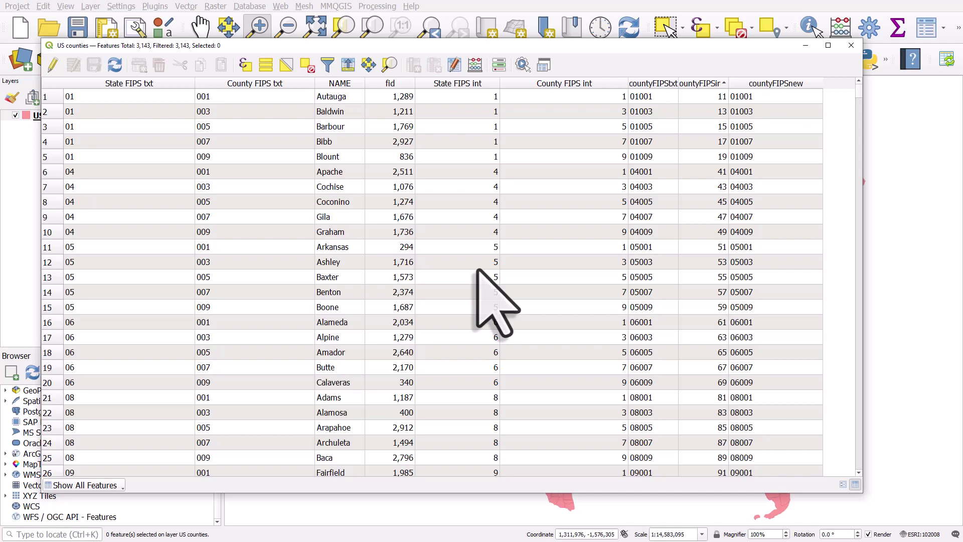
# Sort the attribute table by countyFIPSnew, then by countyFIPSint
pyautogui.click(785, 84)
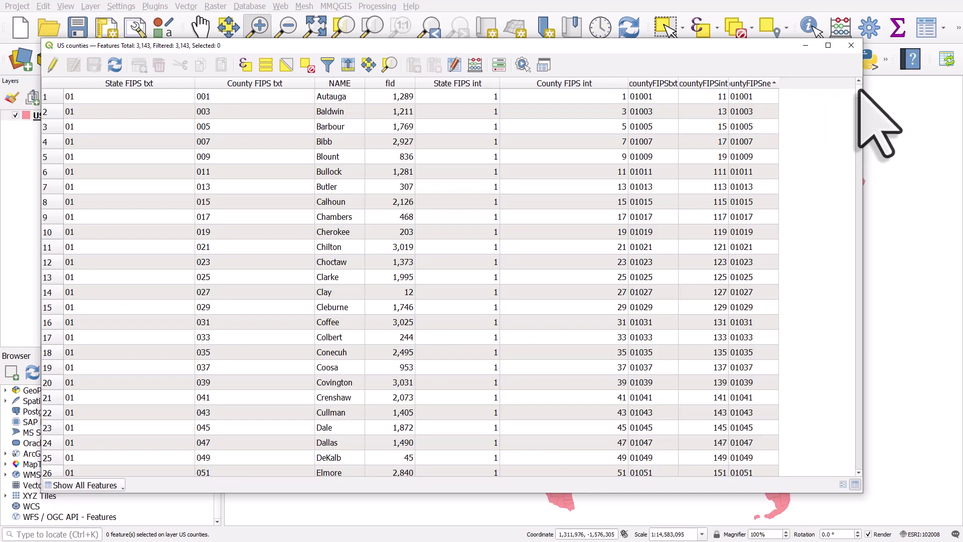
pyautogui.moveTo(858, 90)
pyautogui.mouseDown()
pyautogui.moveTo(859, 119)
pyautogui.moveTo(871, 86)
pyautogui.mouseUp()
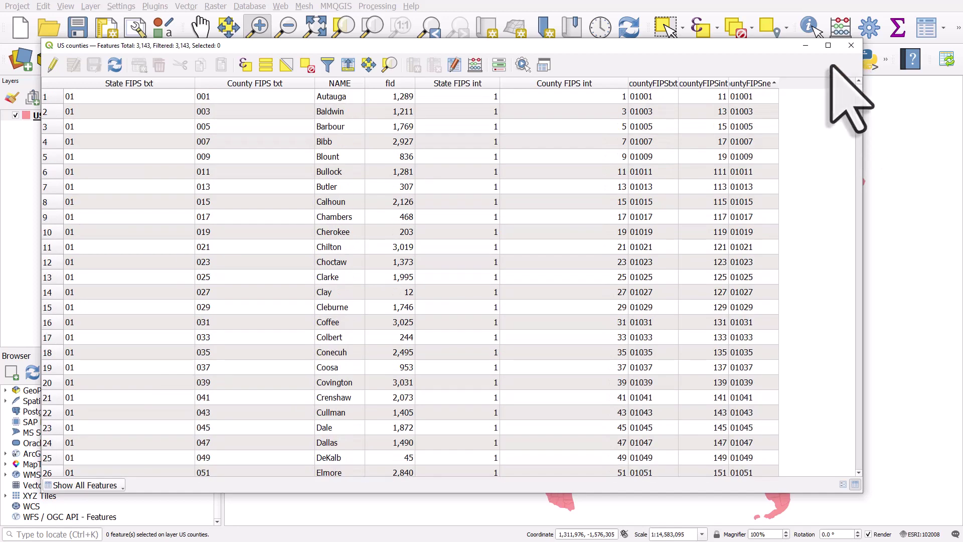
pyautogui.click(708, 84)
pyautogui.scroll(-5, 632, 310)
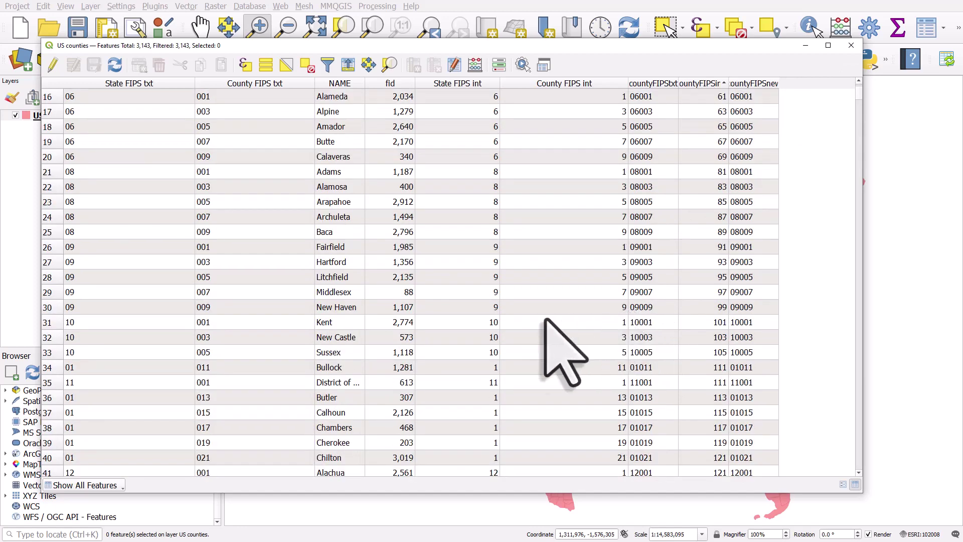
# Select the rows sharing countyFIPSint 111 and 123 to compare their distinct countyFIPSnew codes
pyautogui.moveTo(65, 367); pyautogui.dragTo(56, 381)
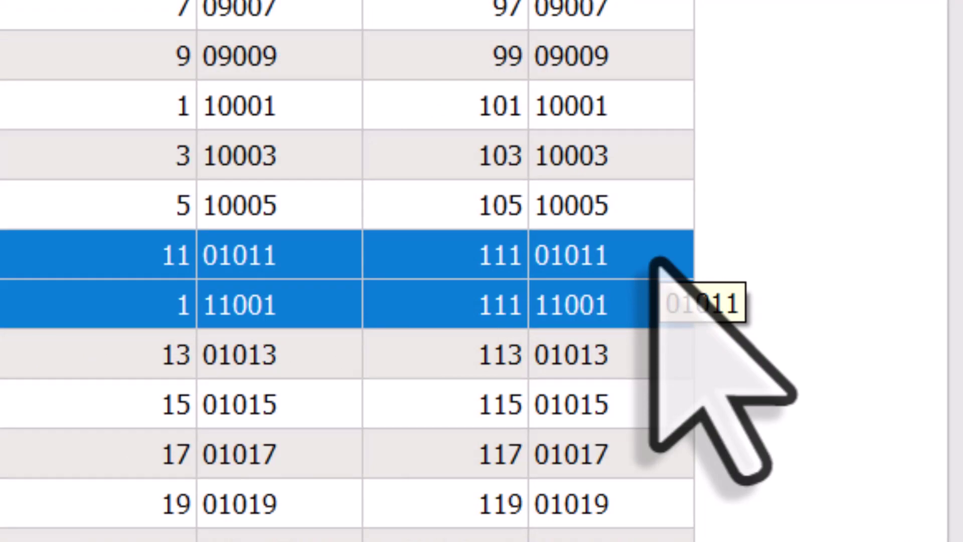
pyautogui.scroll(-3, 658, 262)
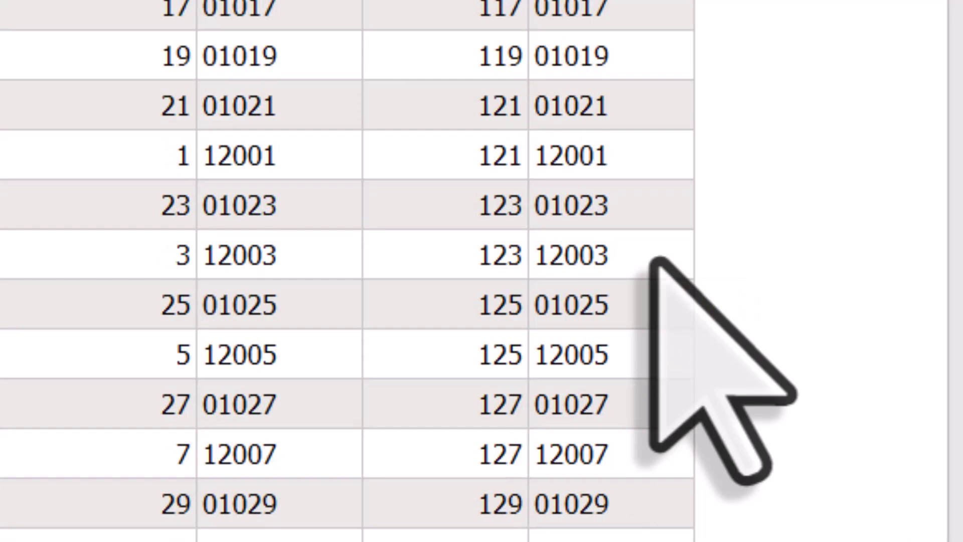
pyautogui.click(209, 210)
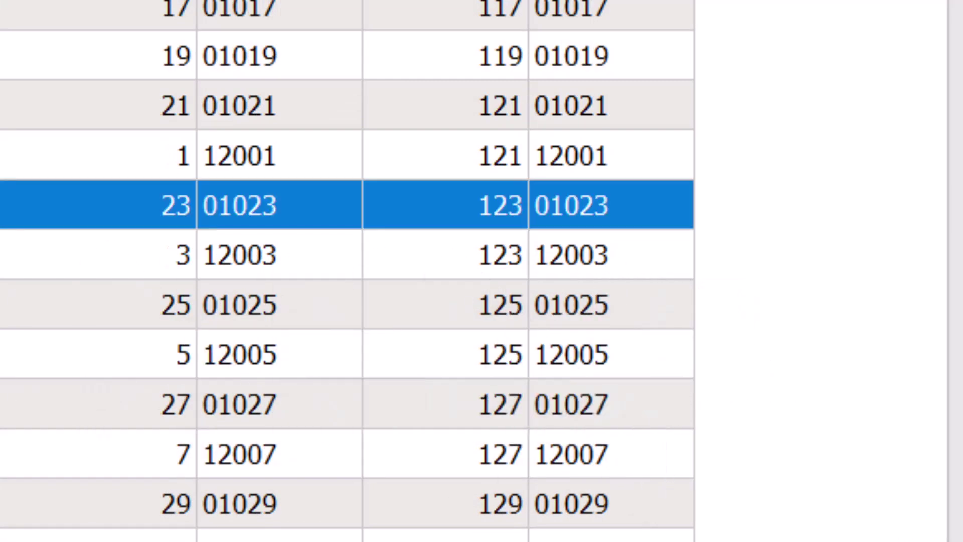
pyautogui.hotkey('shift', 'Down')
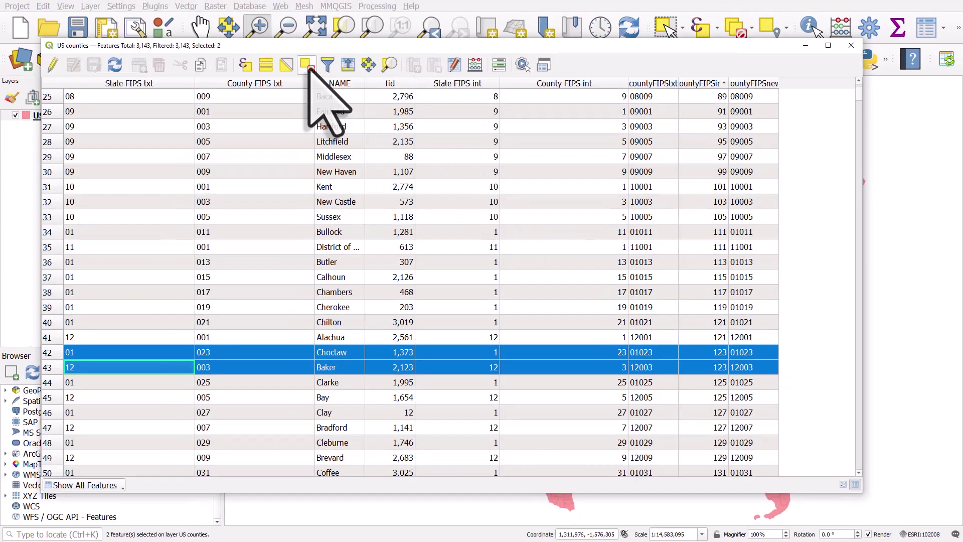
pyautogui.click(306, 65)
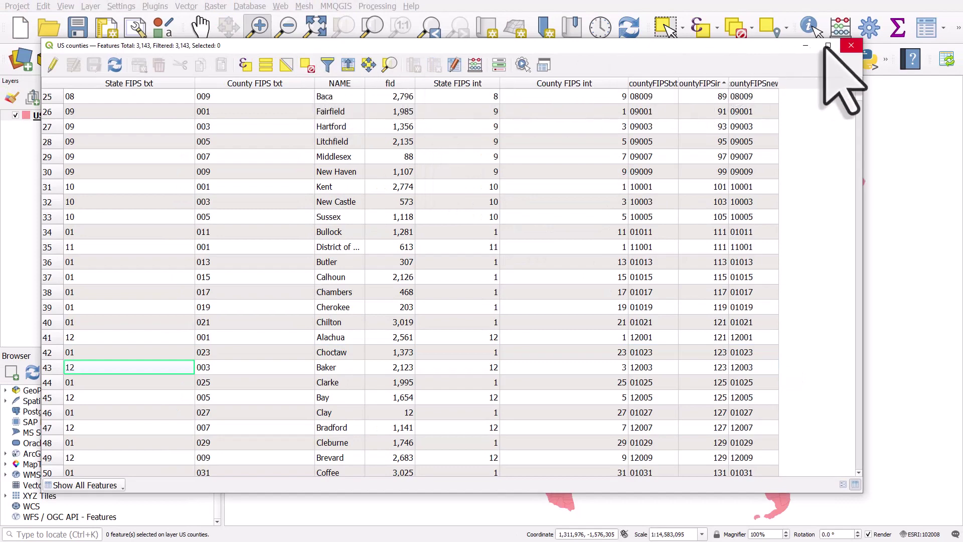
# Close the US counties attribute table window
pyautogui.click(851, 45)
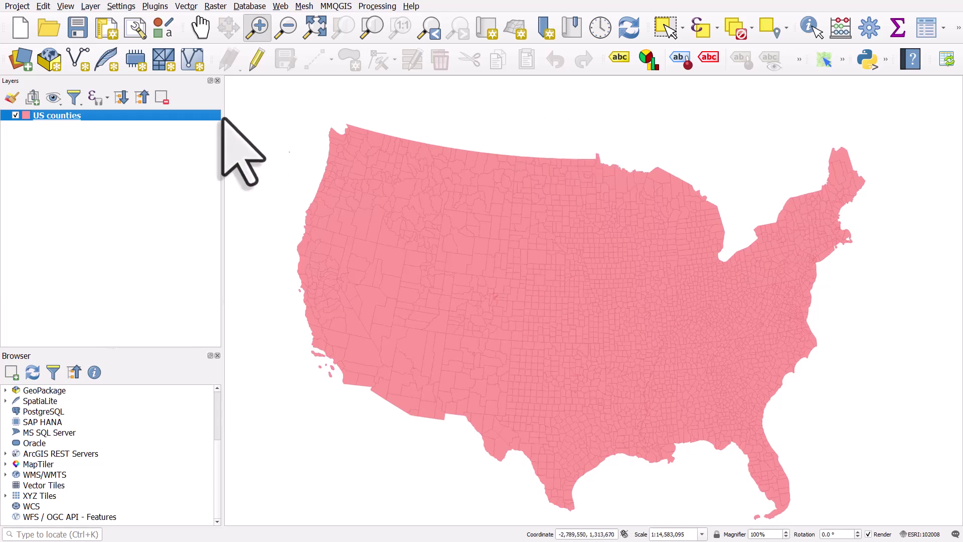
pyautogui.moveTo(184, 121)
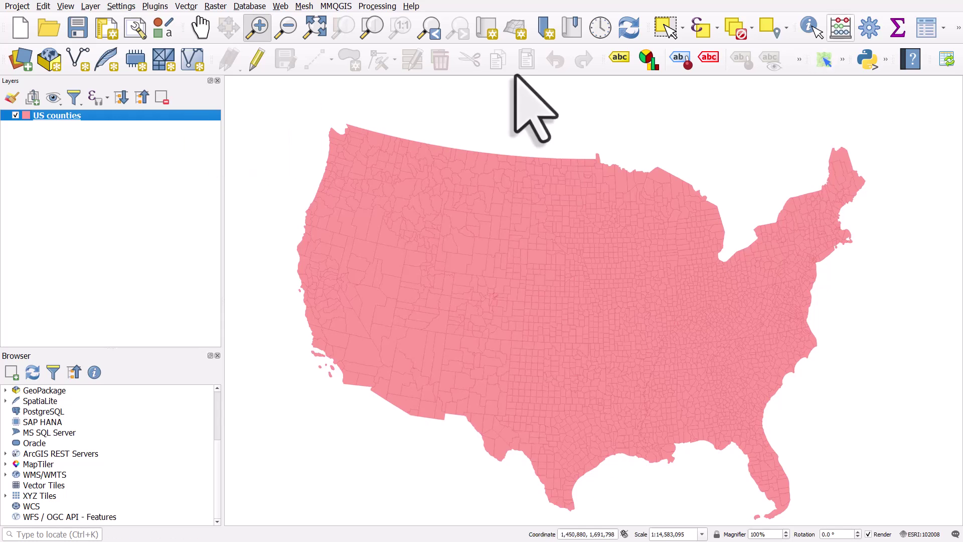
# Reopen the Field Calculator and reload the recent lpad FIPS expression from Recent (fieldcalc)
pyautogui.click(843, 33)
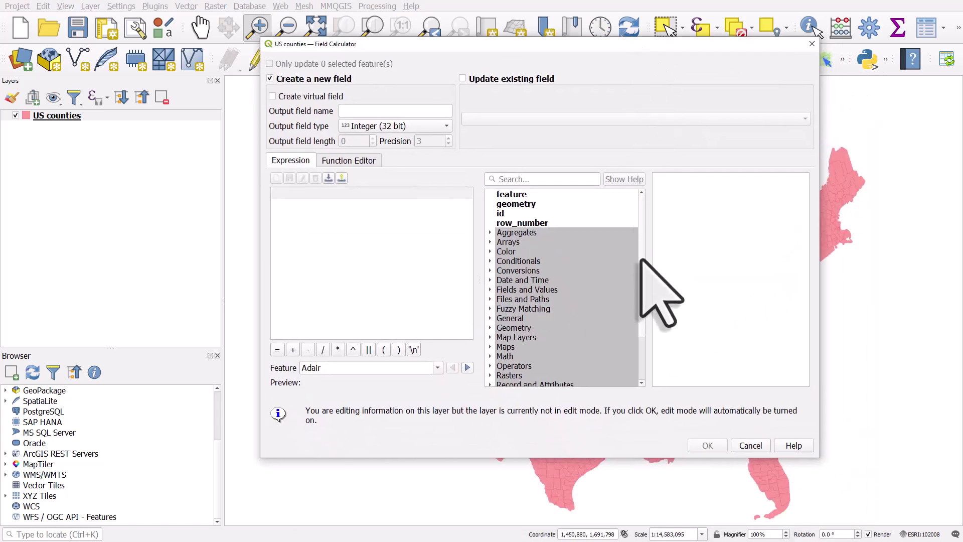
pyautogui.scroll(-2, 641, 260)
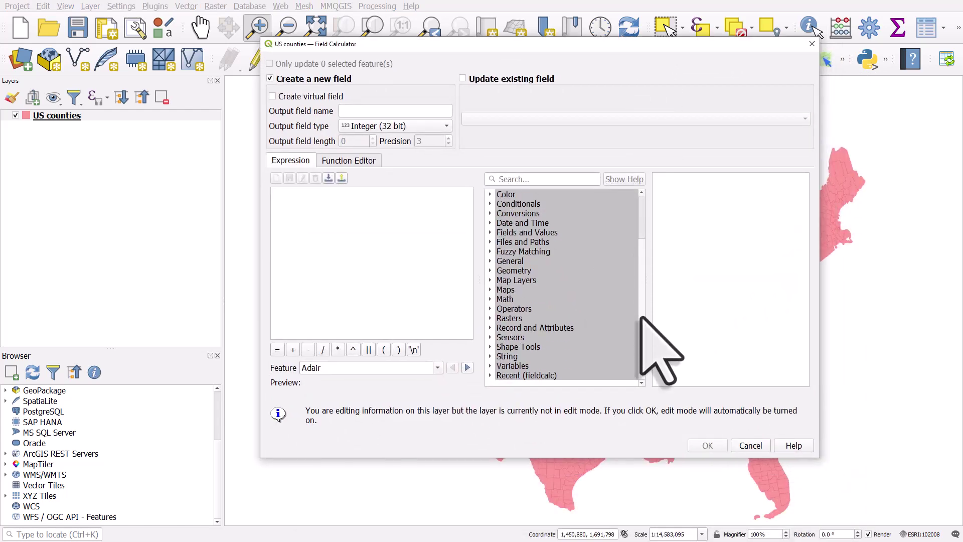
pyautogui.click(532, 376)
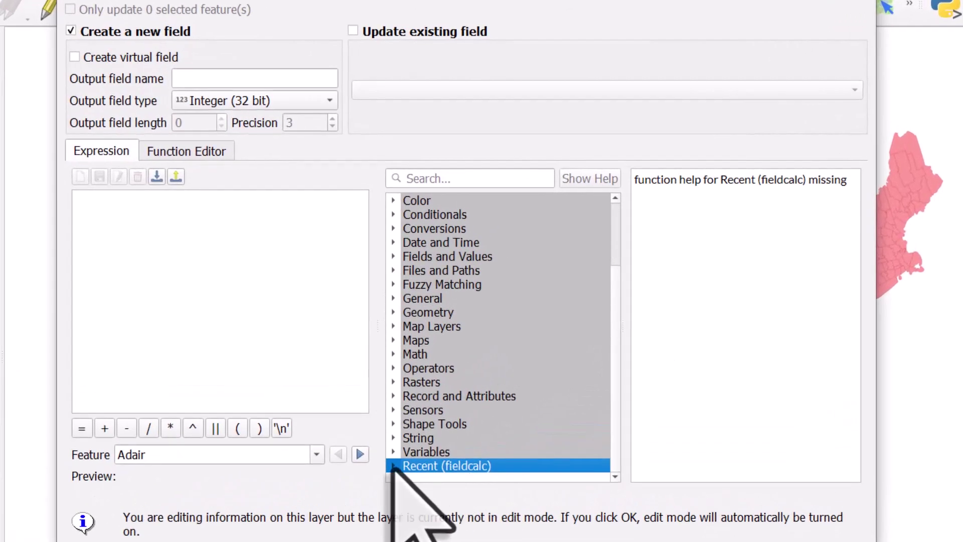
pyautogui.click(393, 466)
pyautogui.scroll(-2, 529, 399)
pyautogui.click(522, 396)
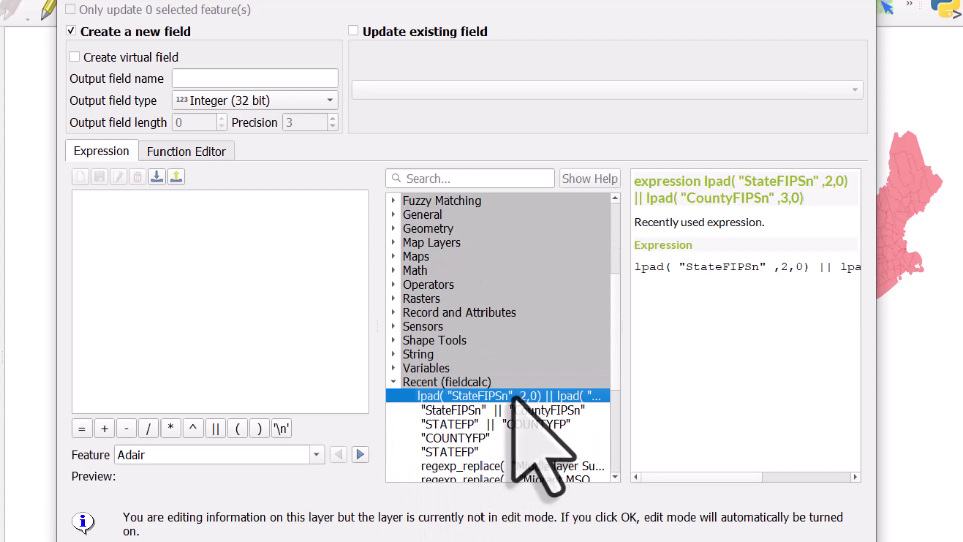
pyautogui.doubleClick(522, 397)
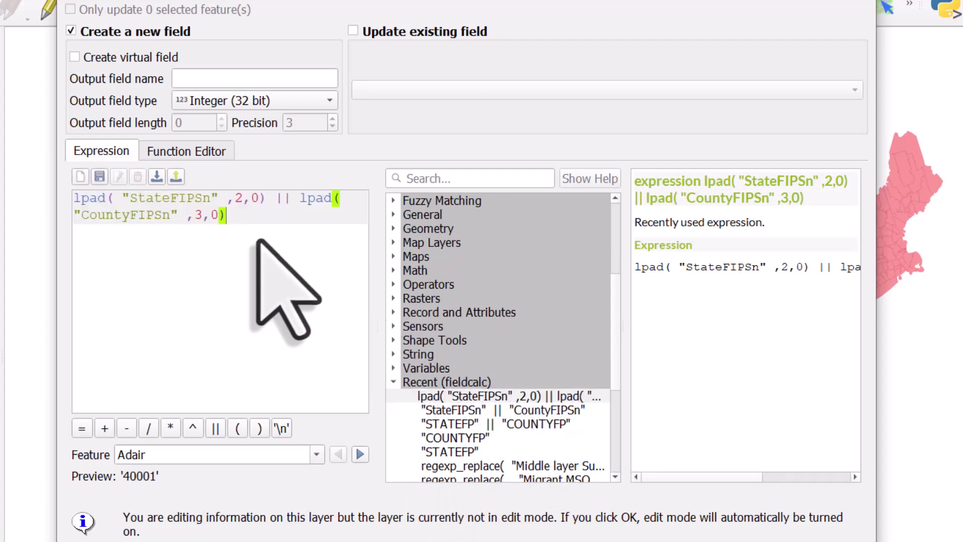